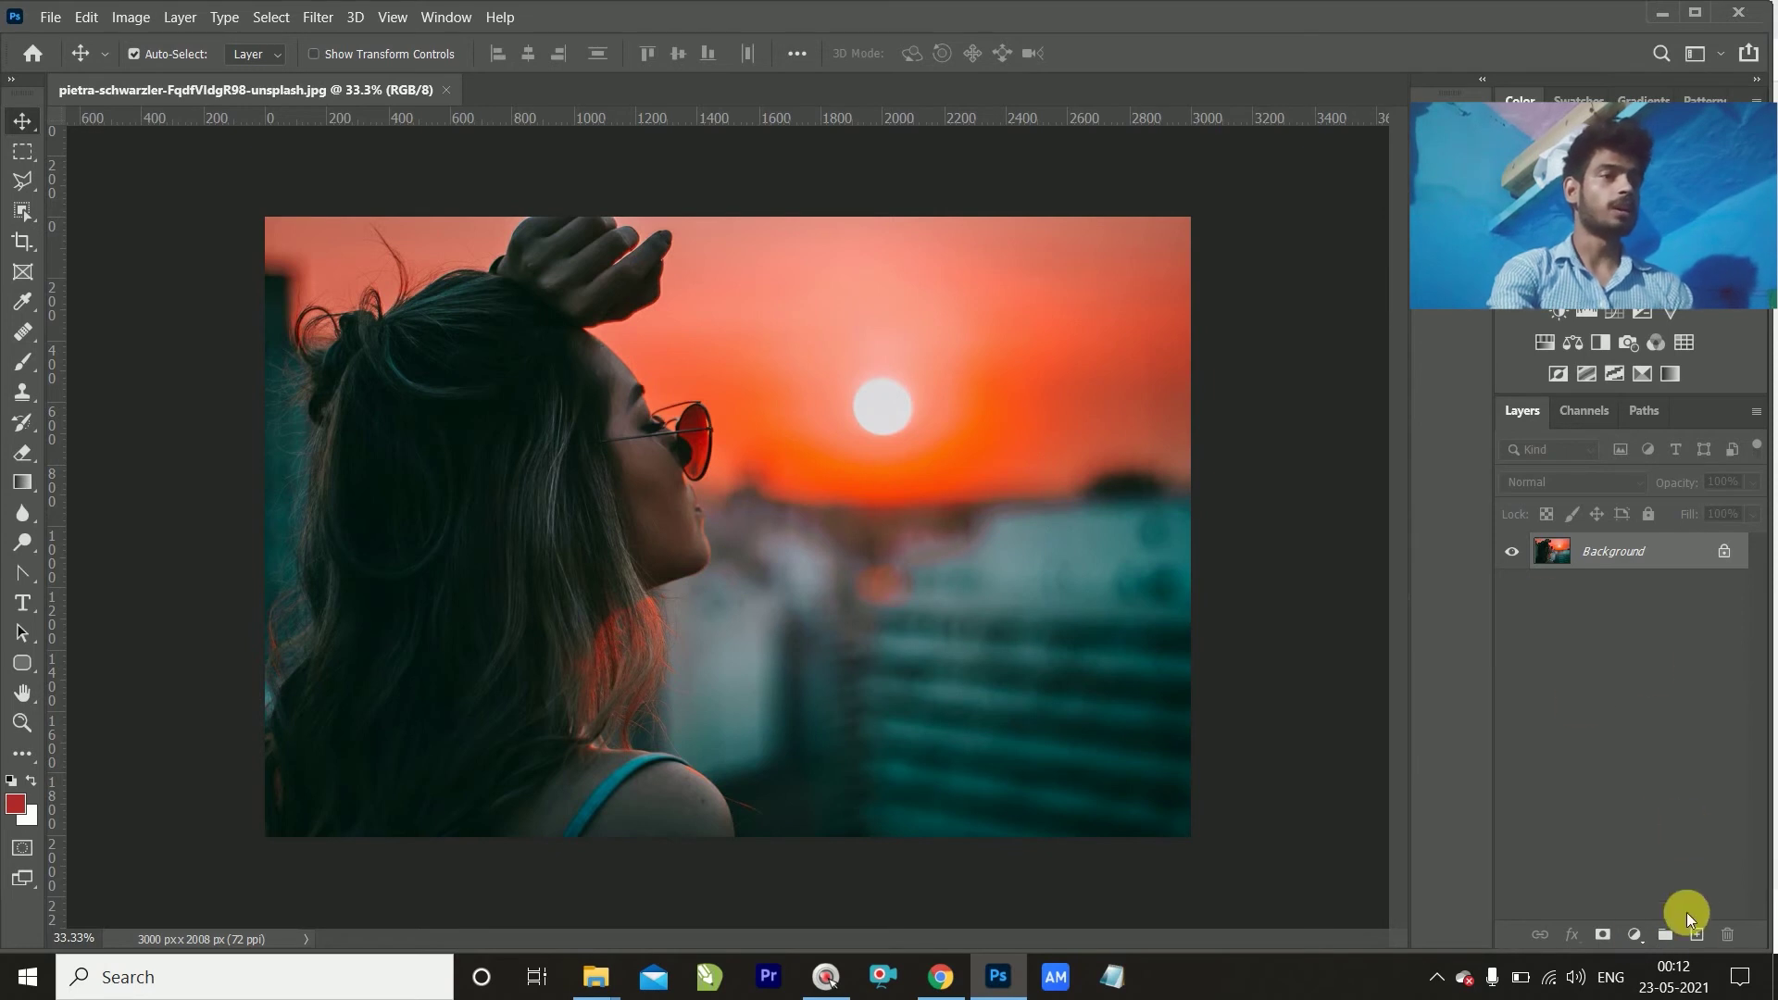
# Step: Add a Curves adjustment layer from the Layers panel's adjustment-layer menu
pyautogui.click(1634, 934)
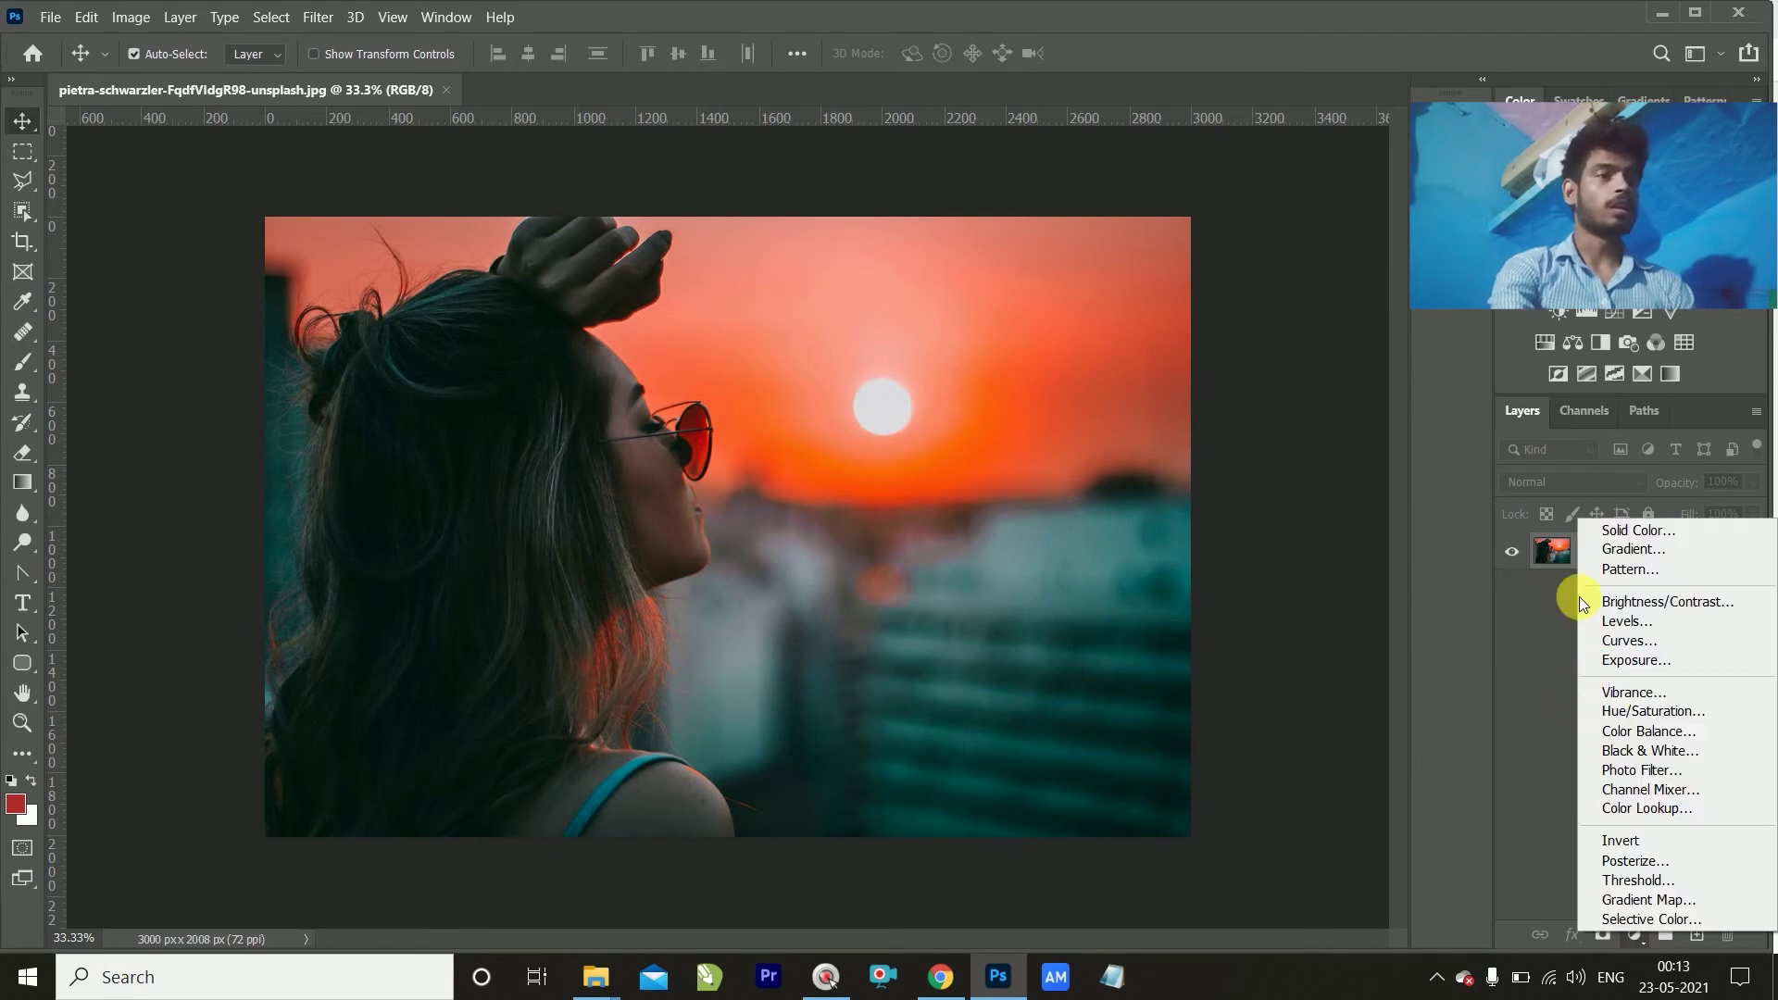
pyautogui.click(1629, 640)
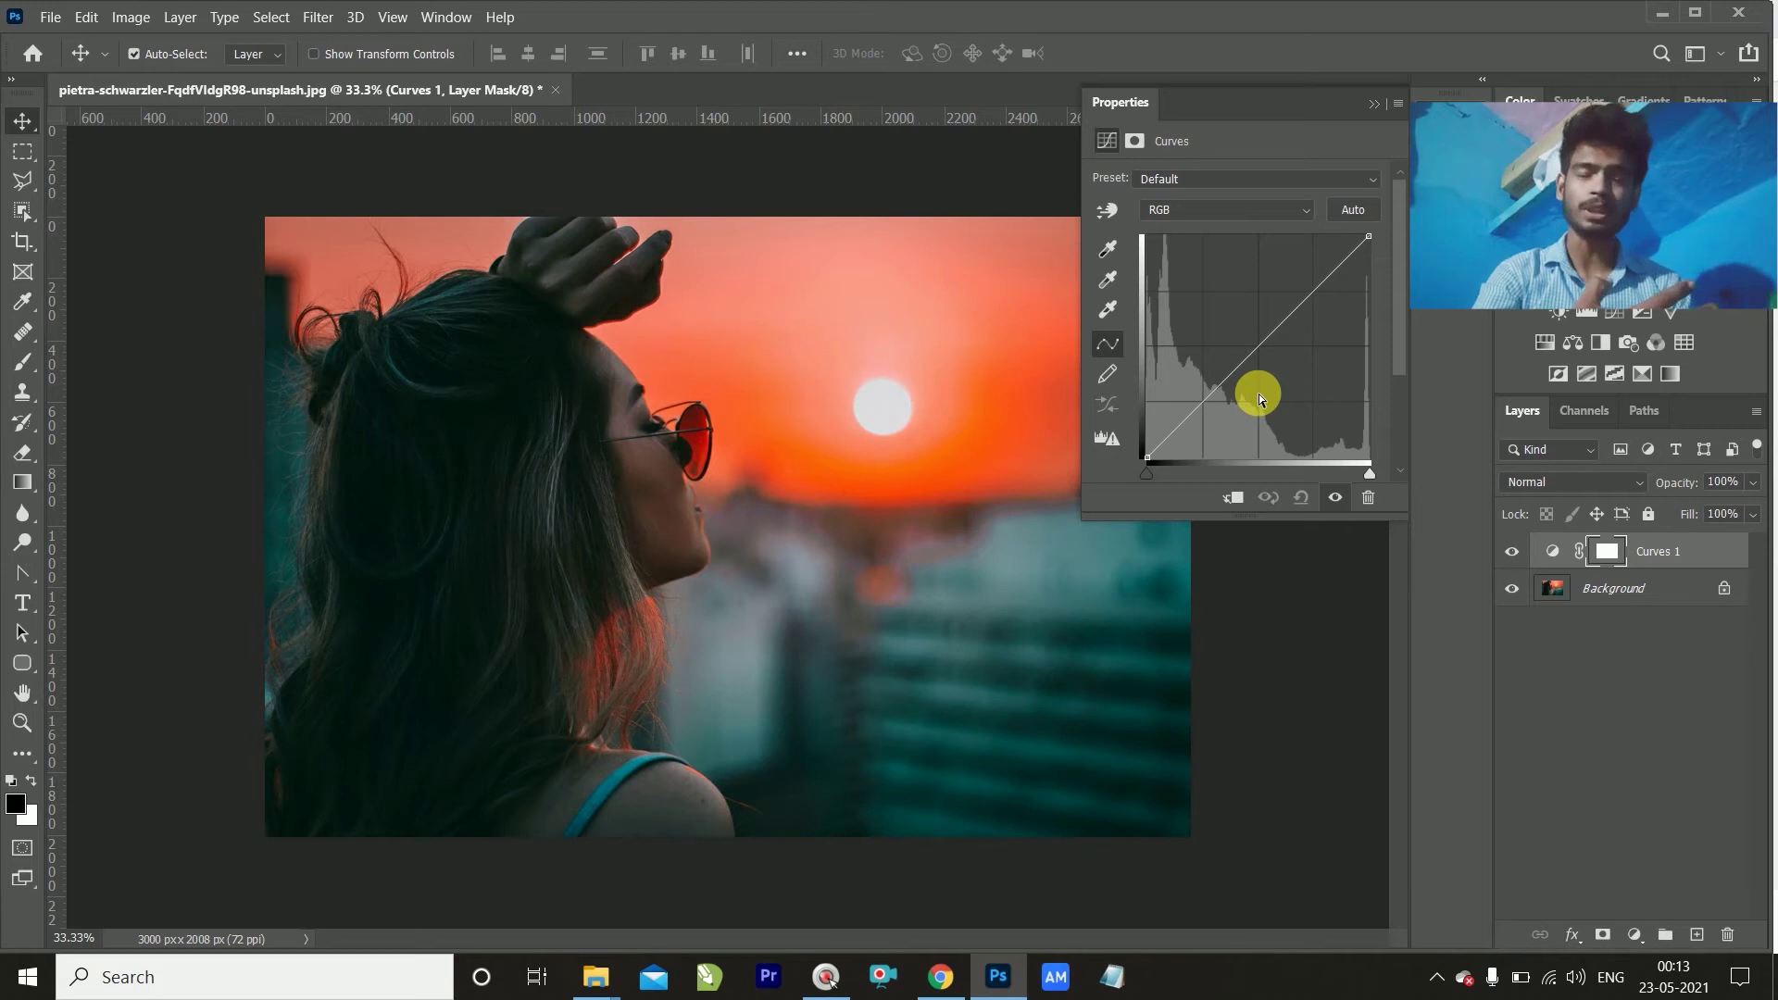
pyautogui.click(1368, 237)
pyautogui.moveTo(1378, 249); pyautogui.dragTo(1376, 322)
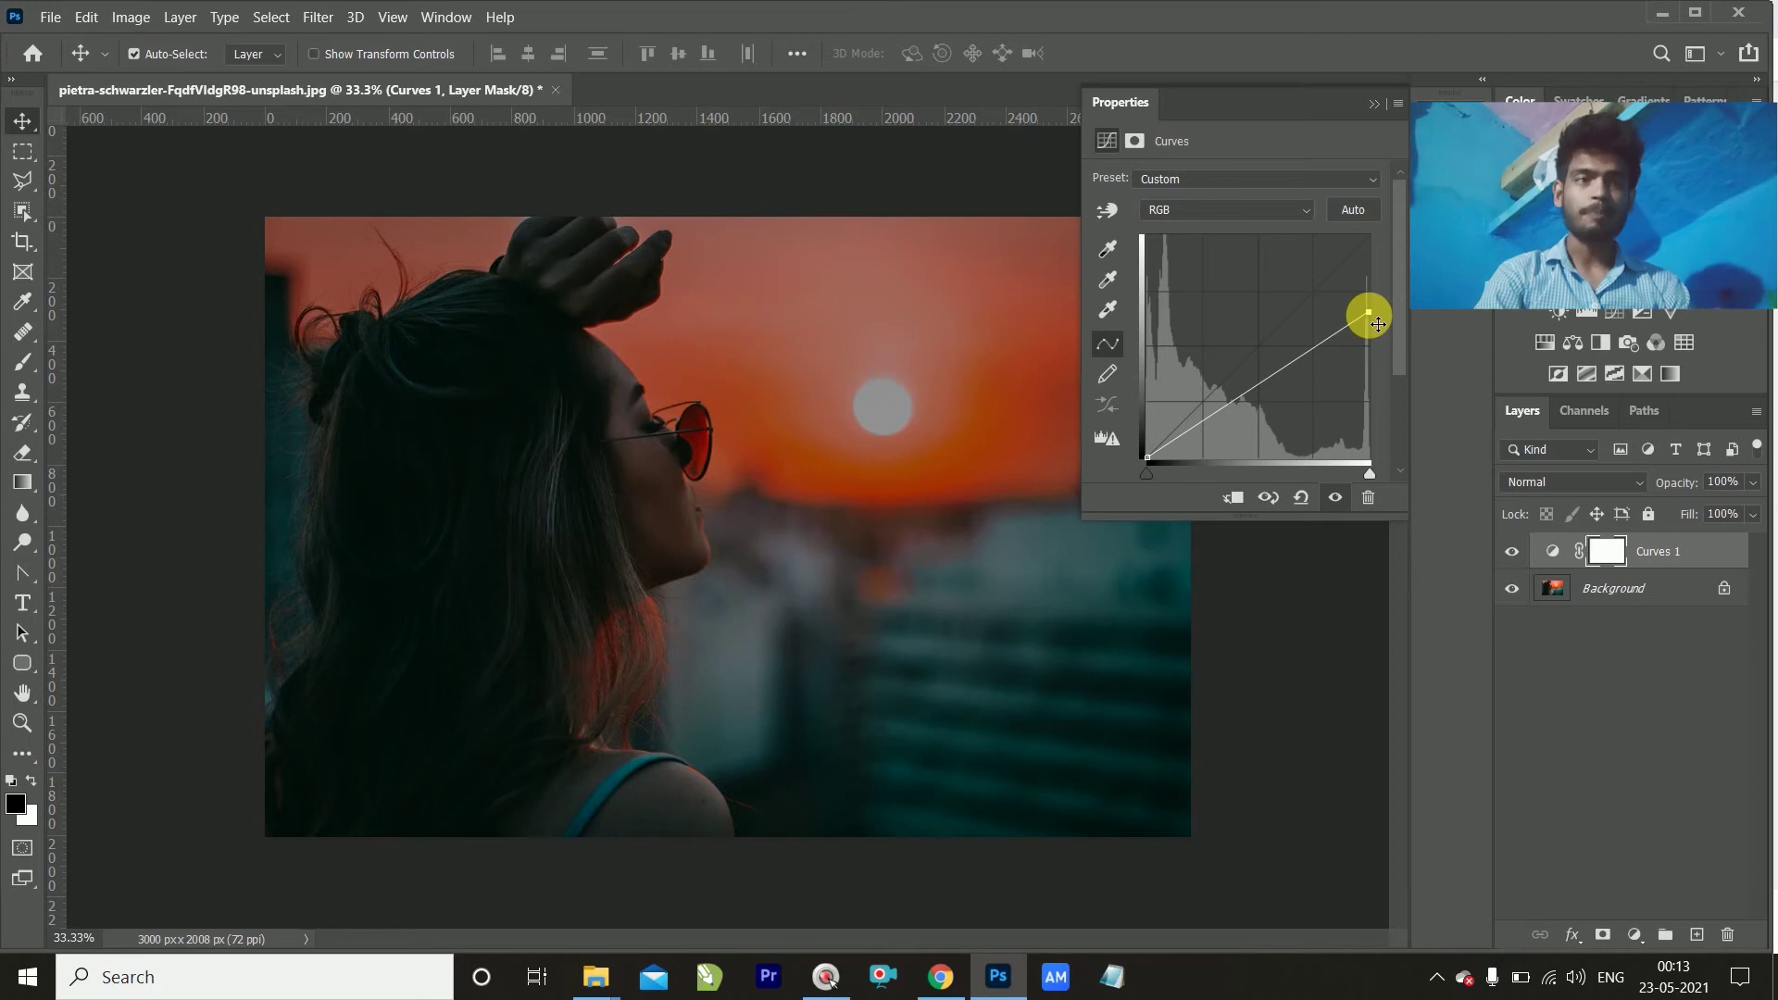
pyautogui.moveTo(1378, 324); pyautogui.dragTo(1375, 241)
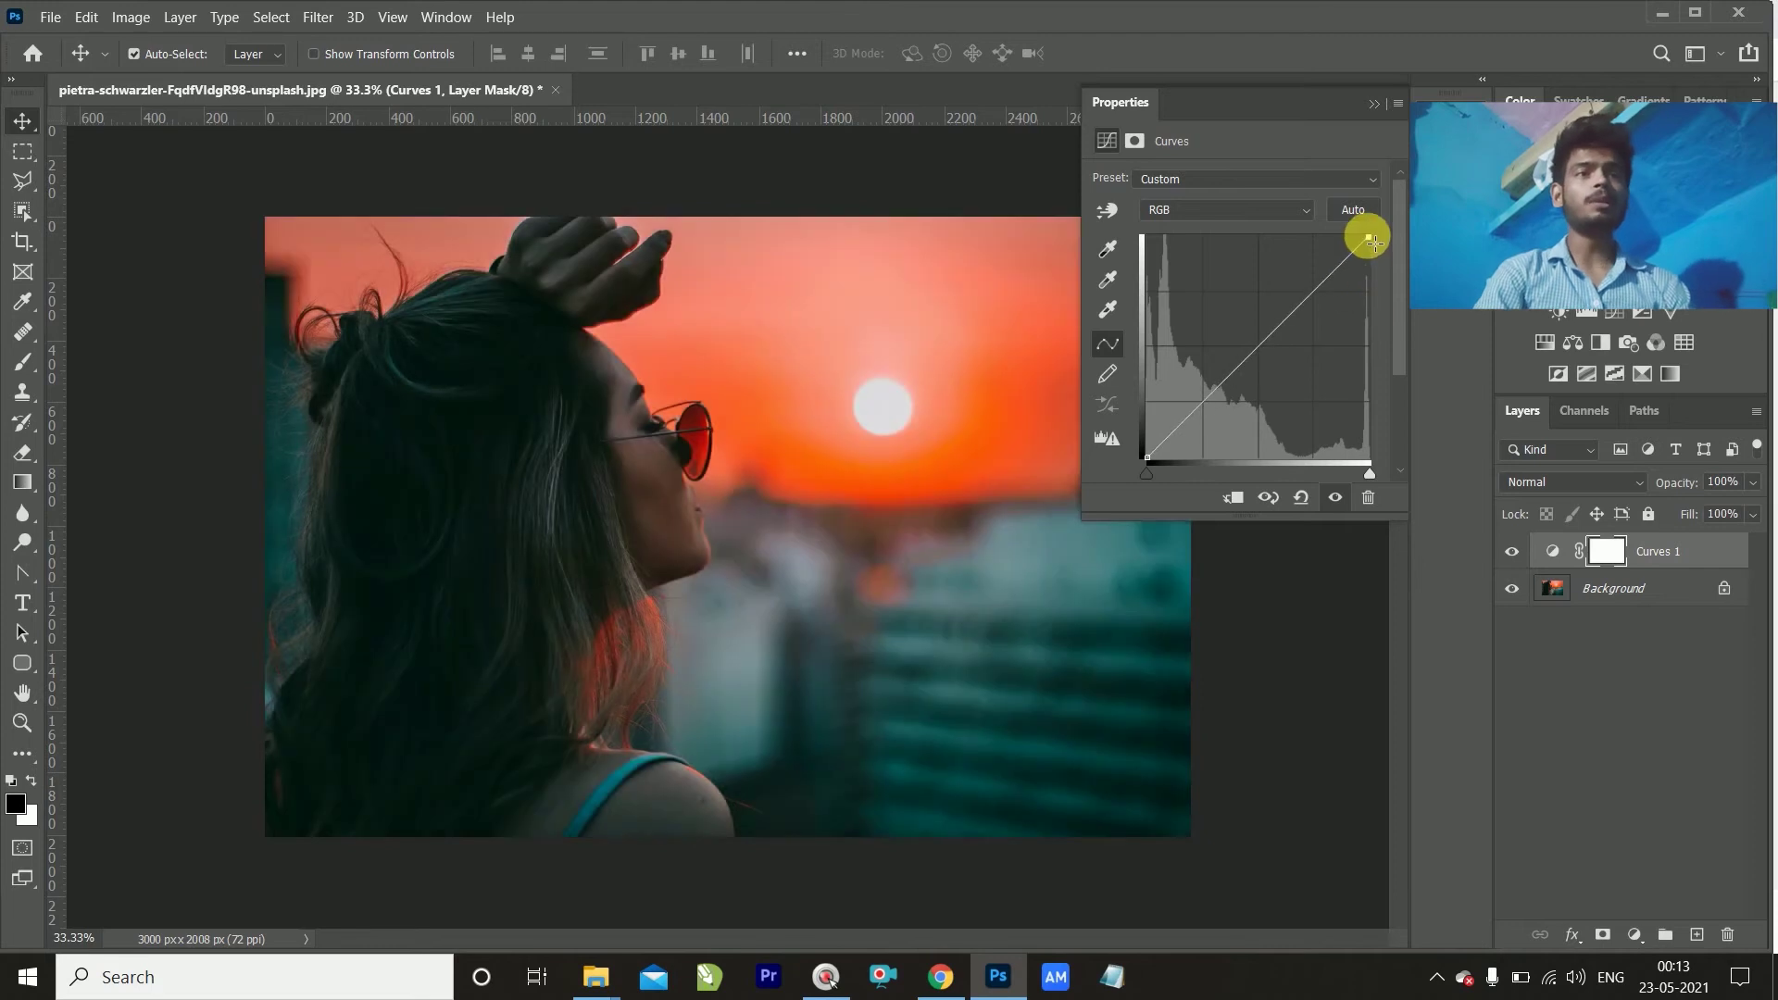
pyautogui.click(1147, 458)
pyautogui.moveTo(1148, 428)
pyautogui.mouseDown()
pyautogui.moveTo(1146, 368)
pyautogui.moveTo(1147, 457)
pyautogui.mouseUp()
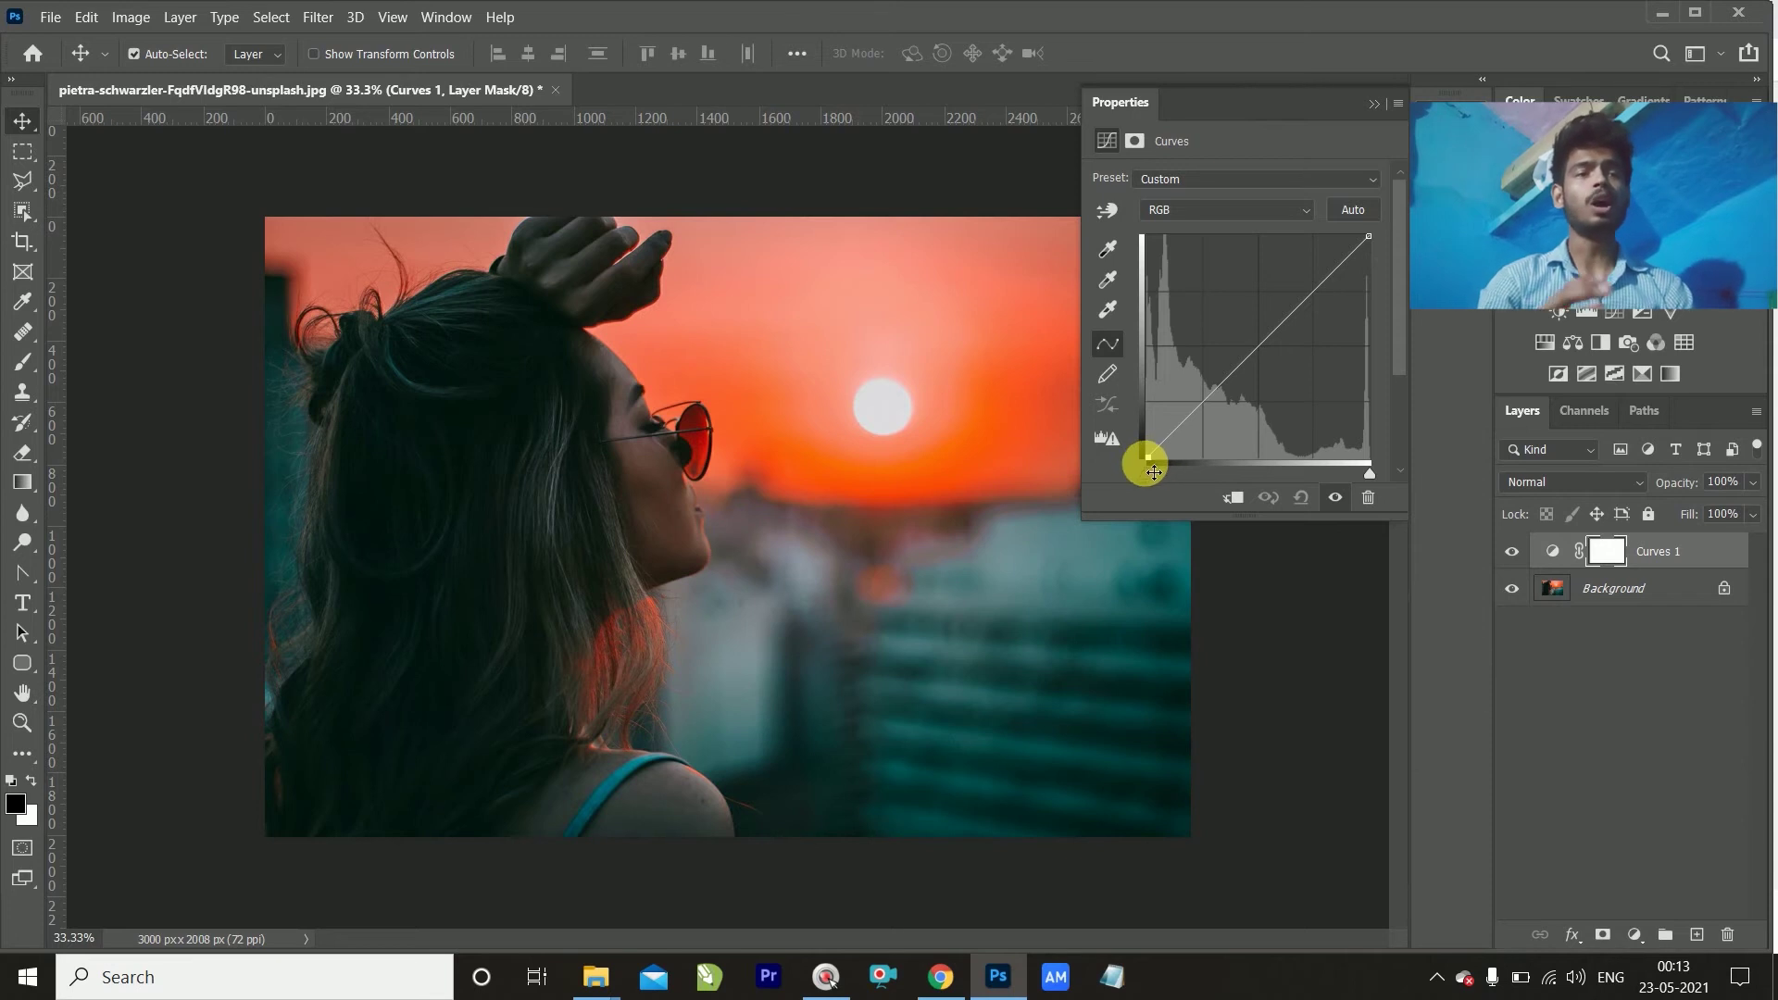
pyautogui.moveTo(1153, 471)
pyautogui.mouseDown()
pyautogui.moveTo(1132, 318)
pyautogui.moveTo(1129, 478)
pyautogui.mouseUp()
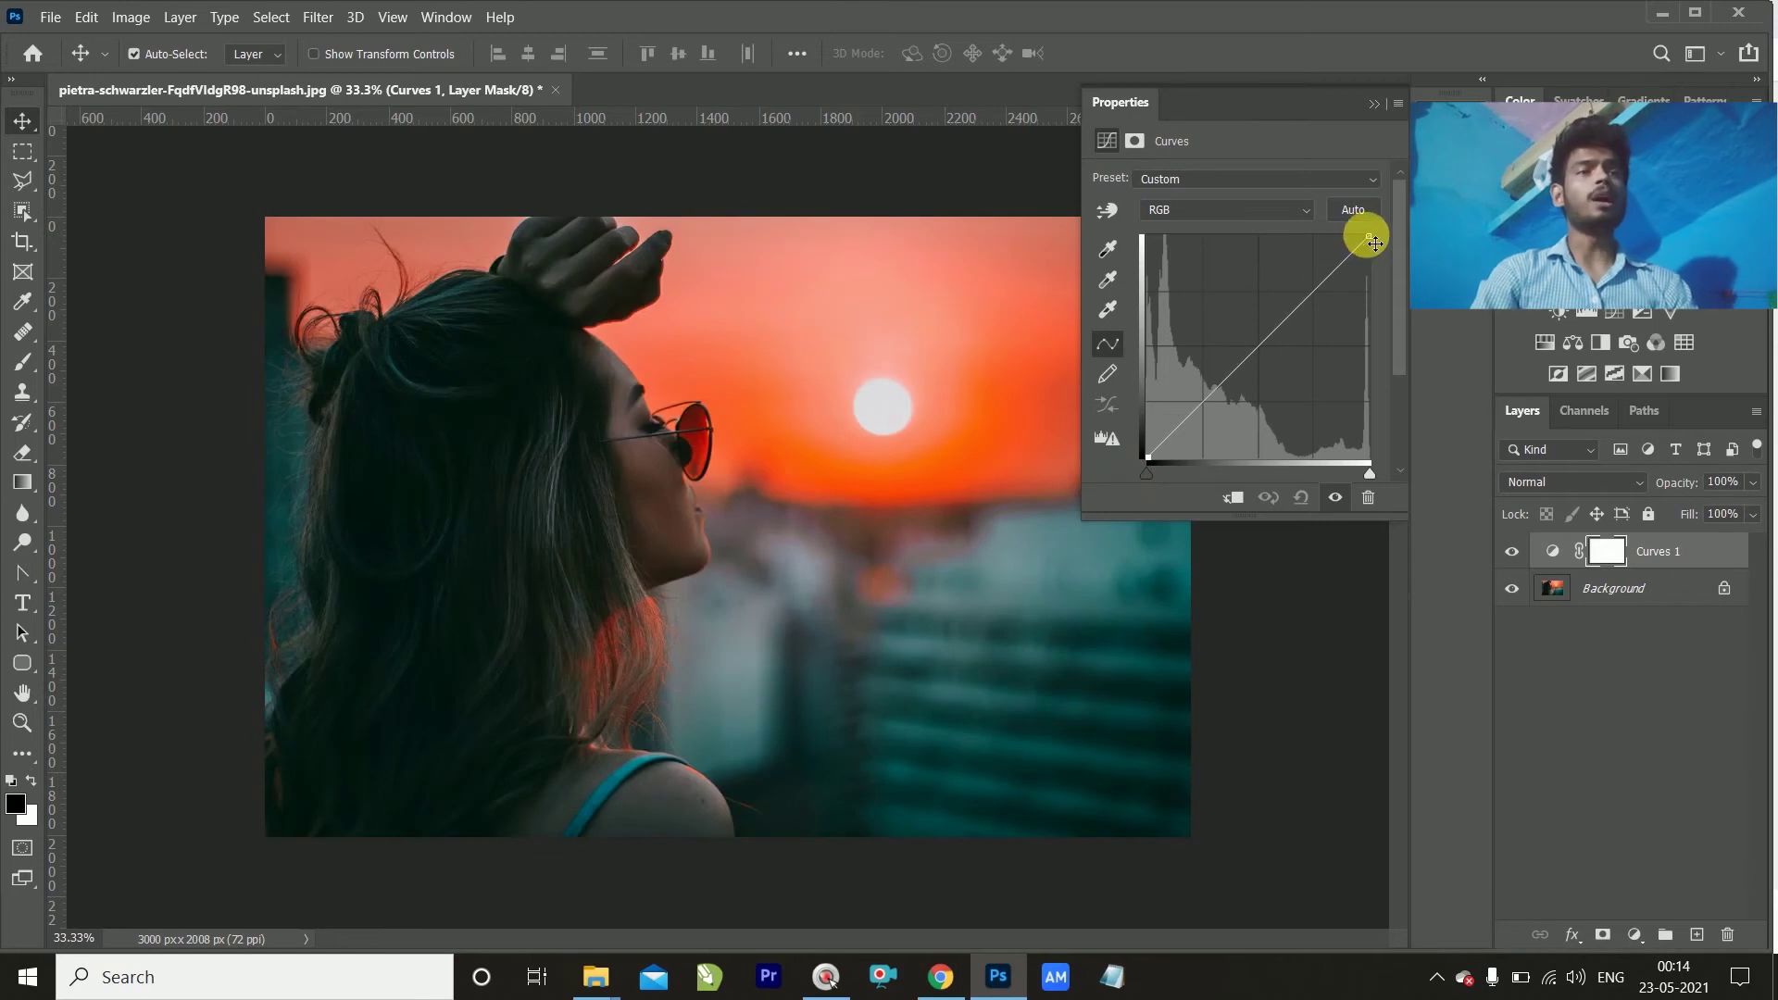
pyautogui.moveTo(1369, 242)
pyautogui.mouseDown()
pyautogui.moveTo(1365, 367)
pyautogui.moveTo(1380, 215)
pyautogui.mouseUp()
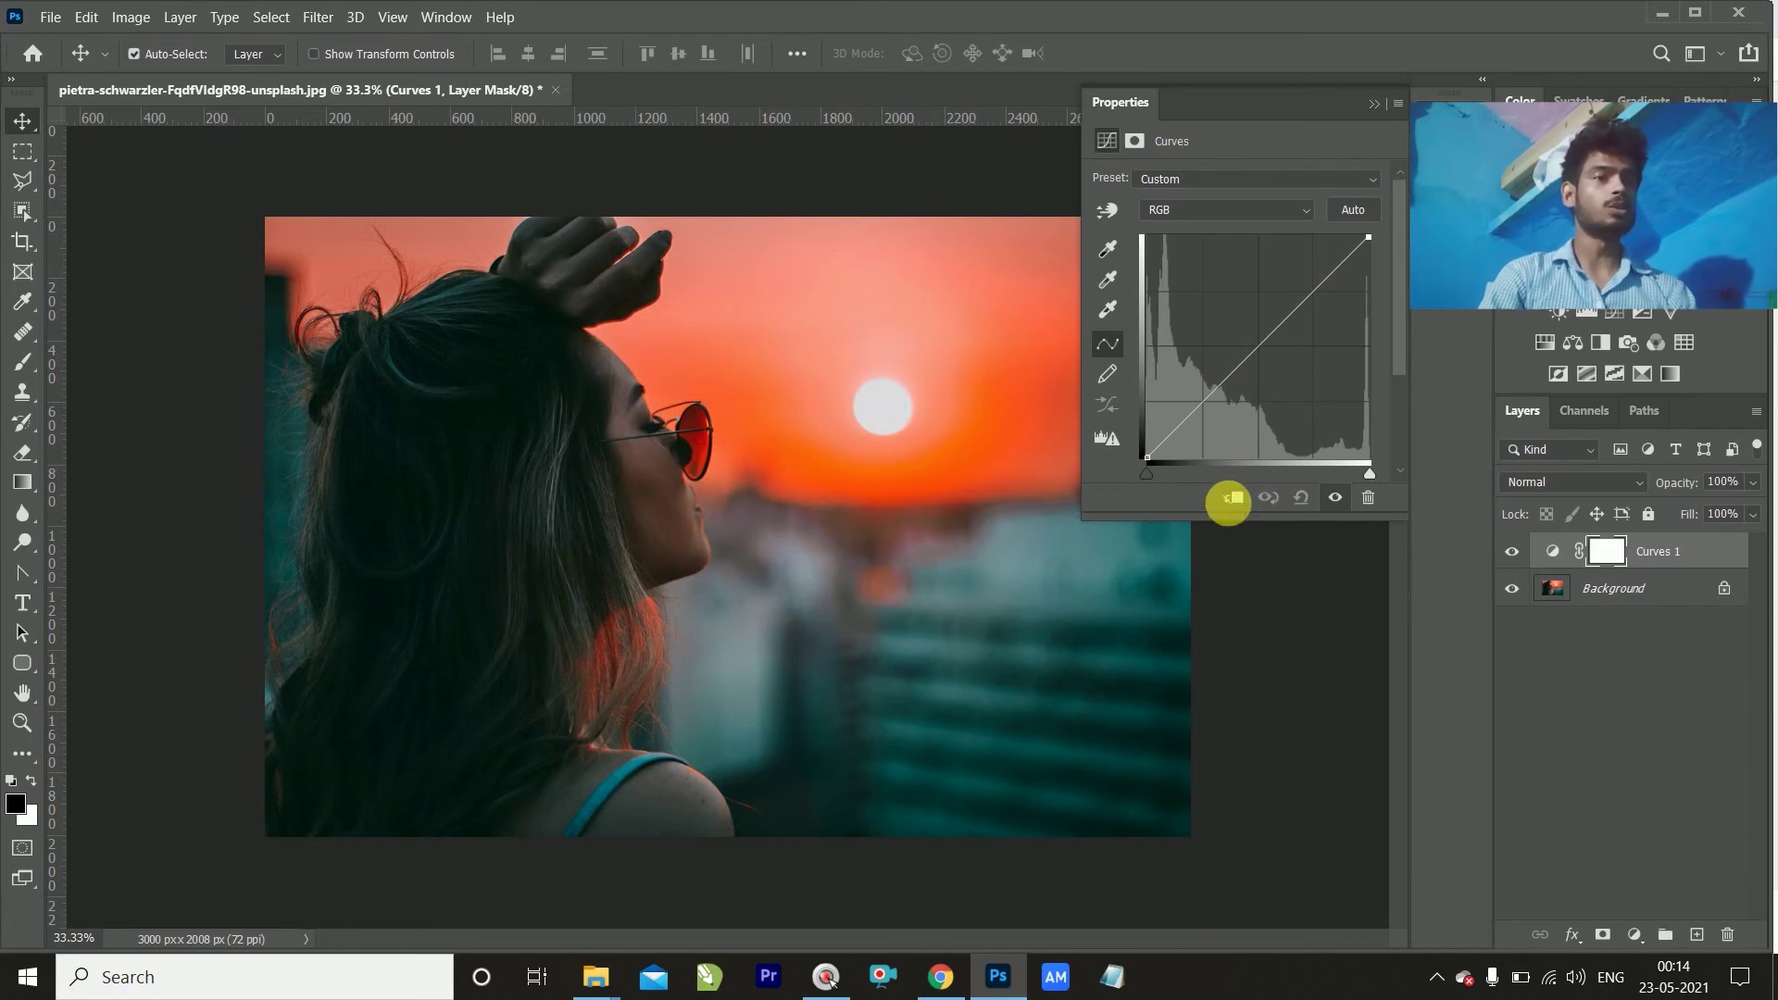
# Step: Clip Curves 1 to the Background and darken the orange sky tones with targeted curve points
pyautogui.click(1234, 501)
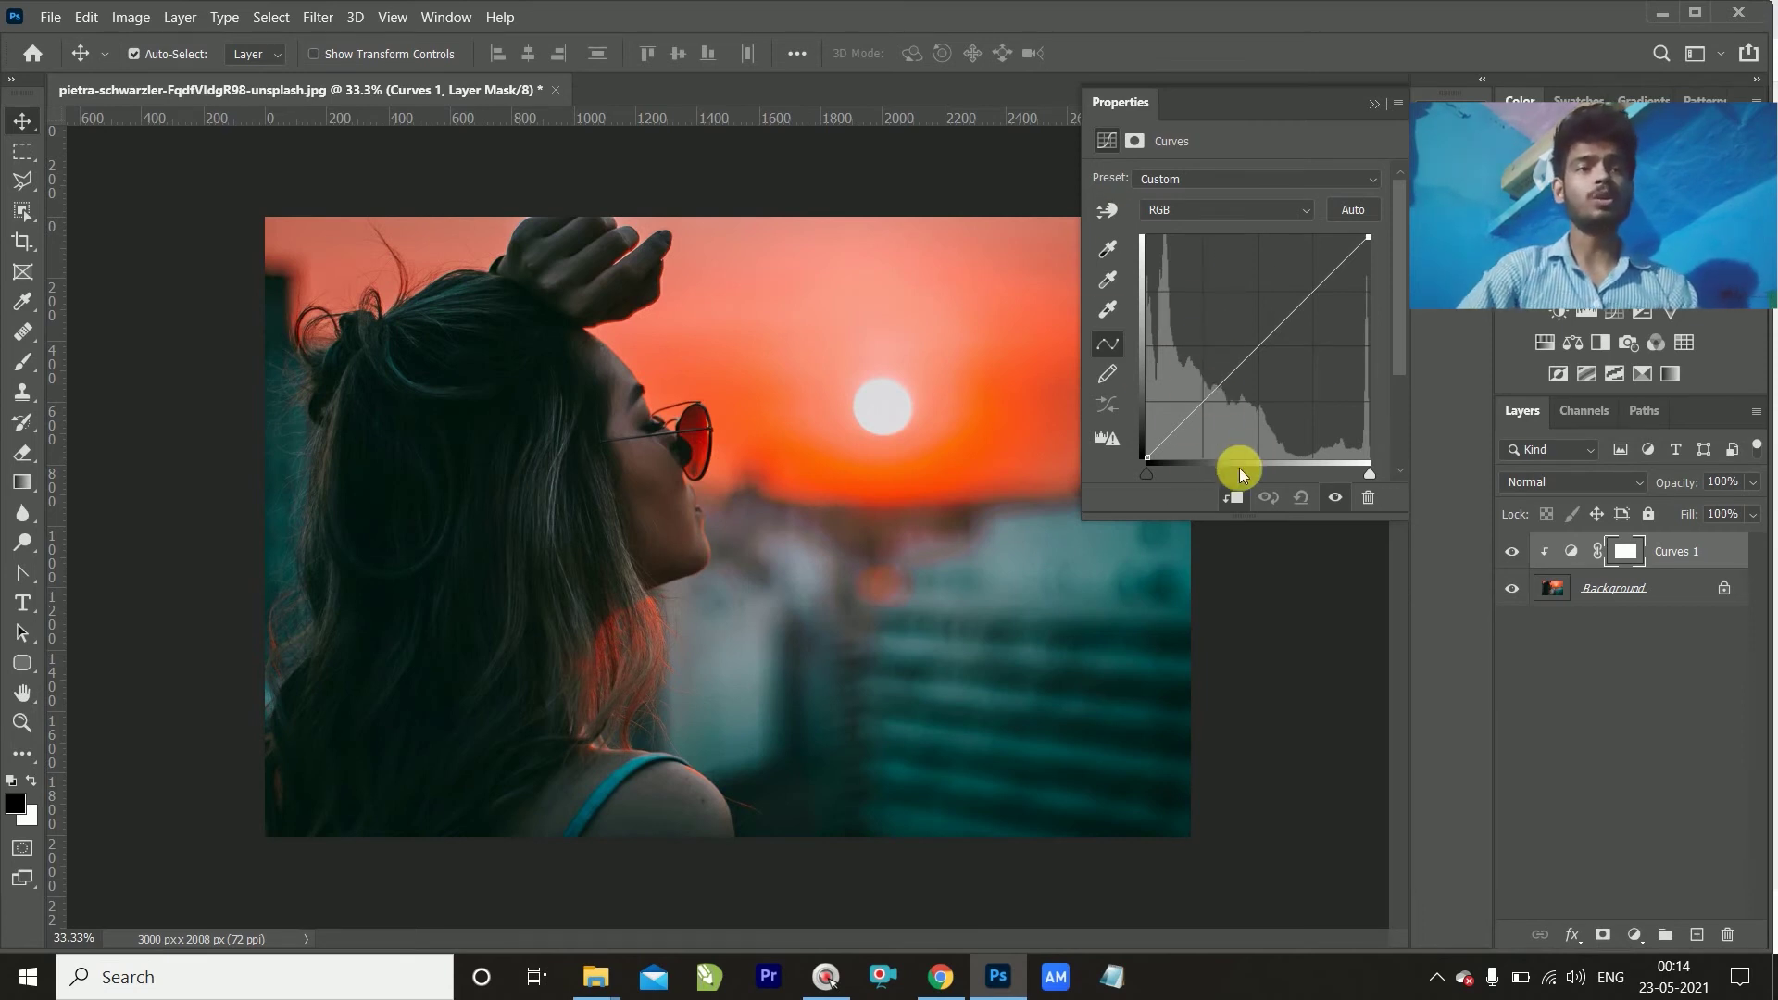
pyautogui.click(1104, 211)
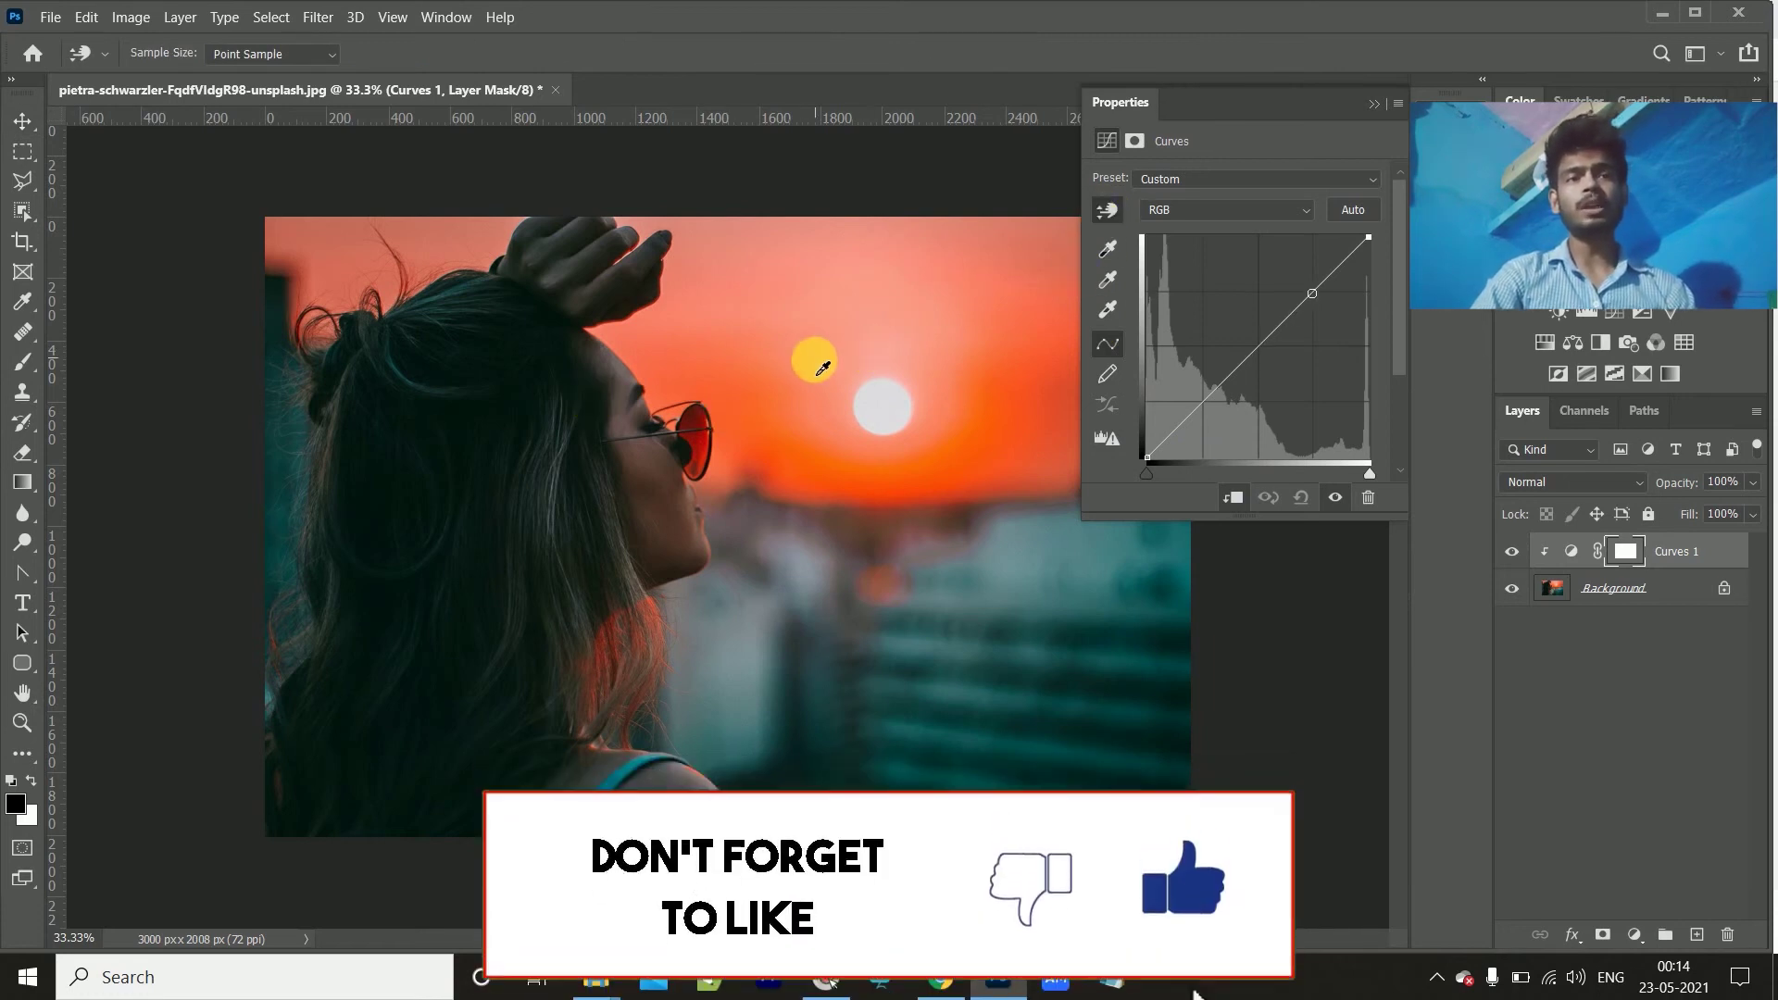
pyautogui.moveTo(813, 370); pyautogui.dragTo(823, 452)
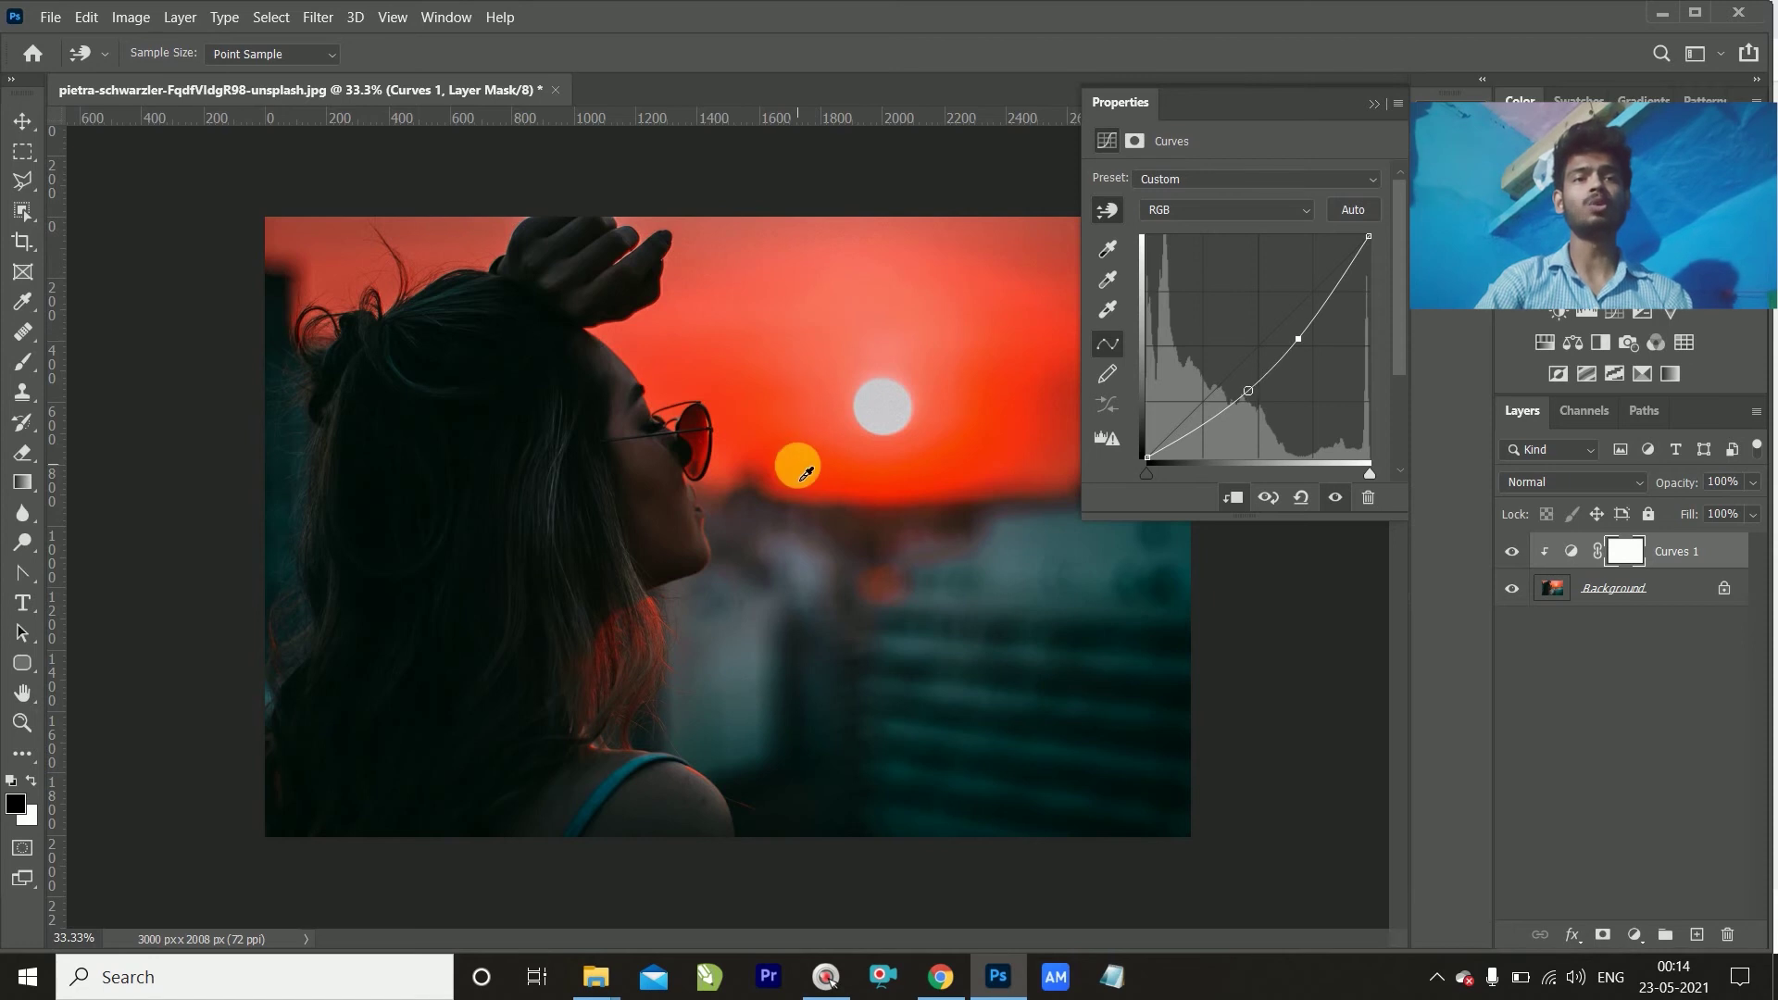
pyautogui.moveTo(805, 468); pyautogui.dragTo(818, 429)
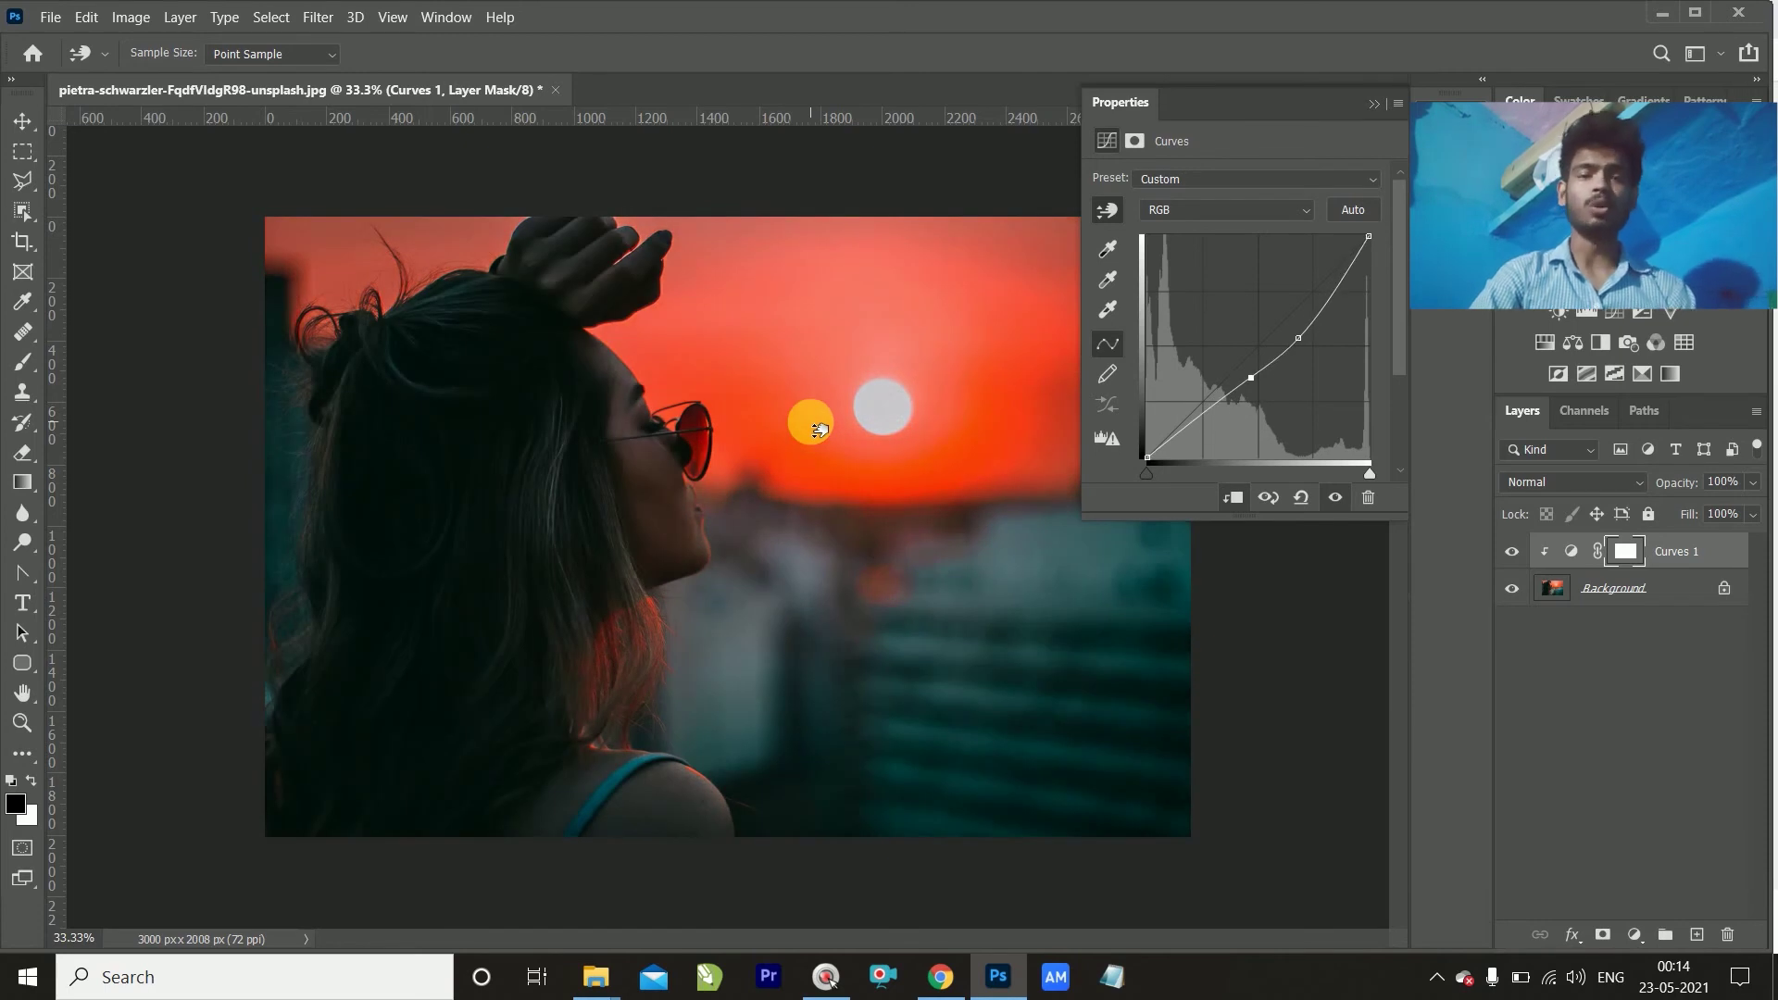
pyautogui.moveTo(819, 428); pyautogui.dragTo(818, 428)
# Step: Lift the dark hair's shadows and raise the teal background tone with more curve points
pyautogui.click(495, 367)
pyautogui.moveTo(496, 367); pyautogui.dragTo(486, 364)
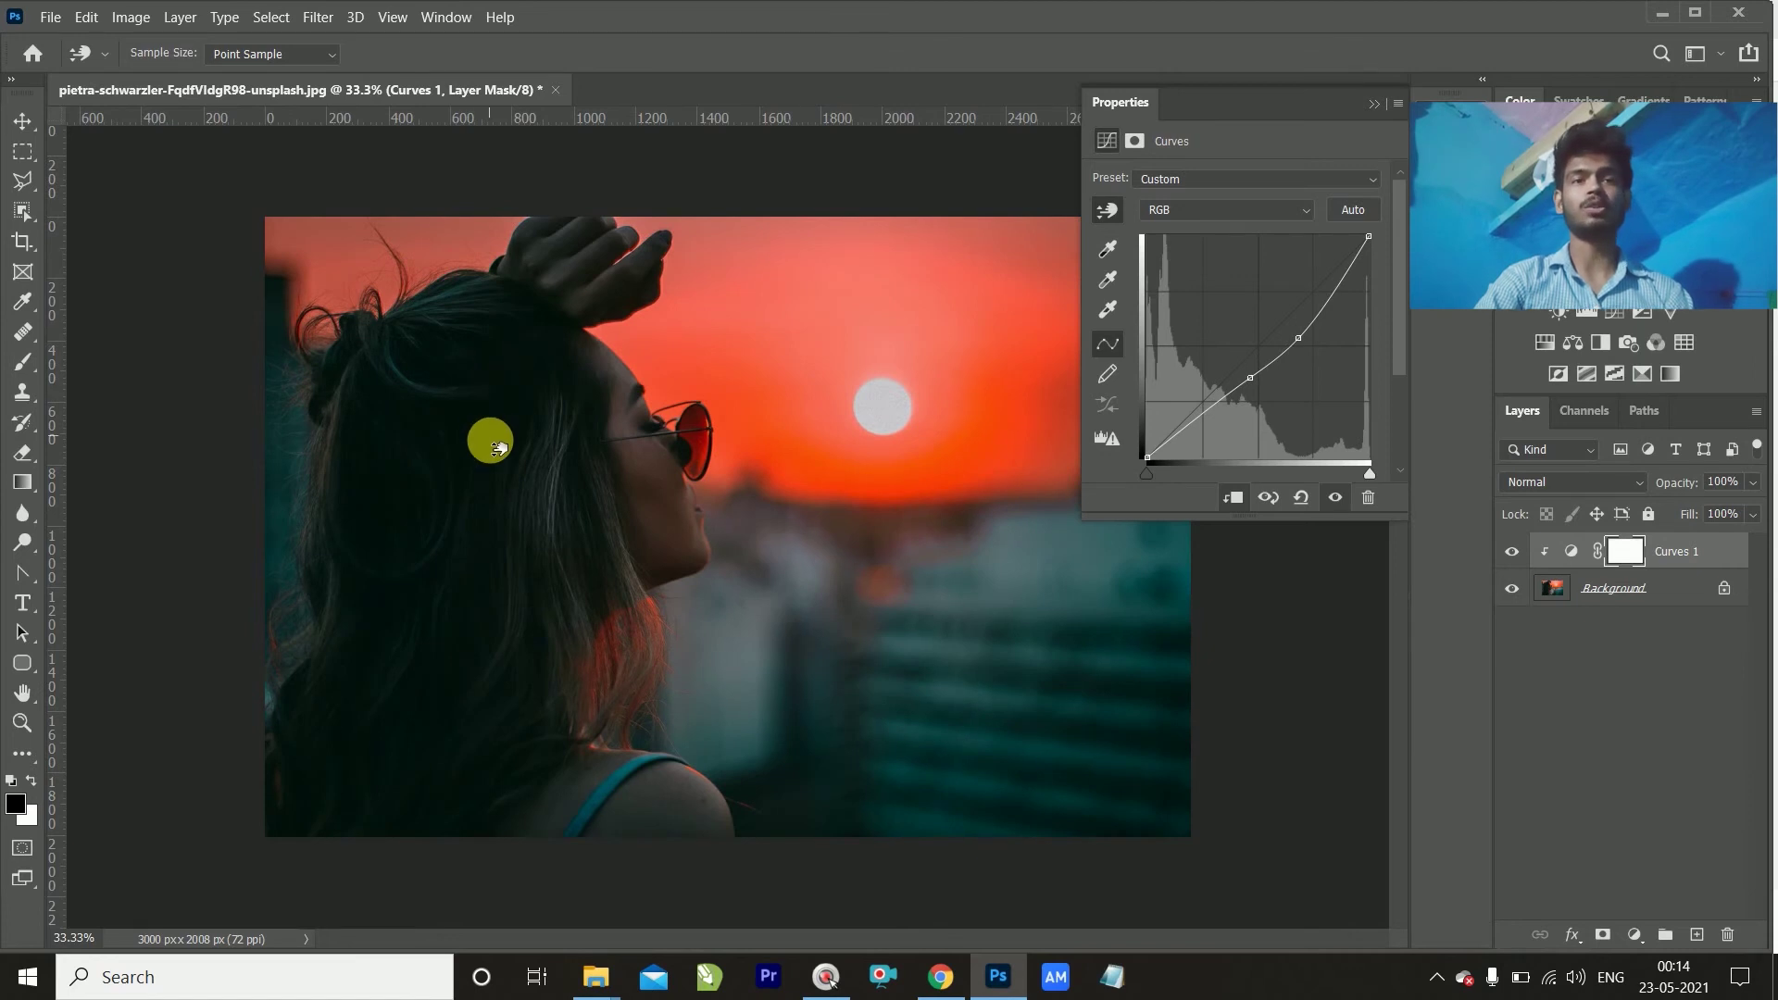
pyautogui.moveTo(494, 500)
pyautogui.mouseDown()
pyautogui.moveTo(500, 425)
pyautogui.moveTo(506, 484)
pyautogui.mouseUp()
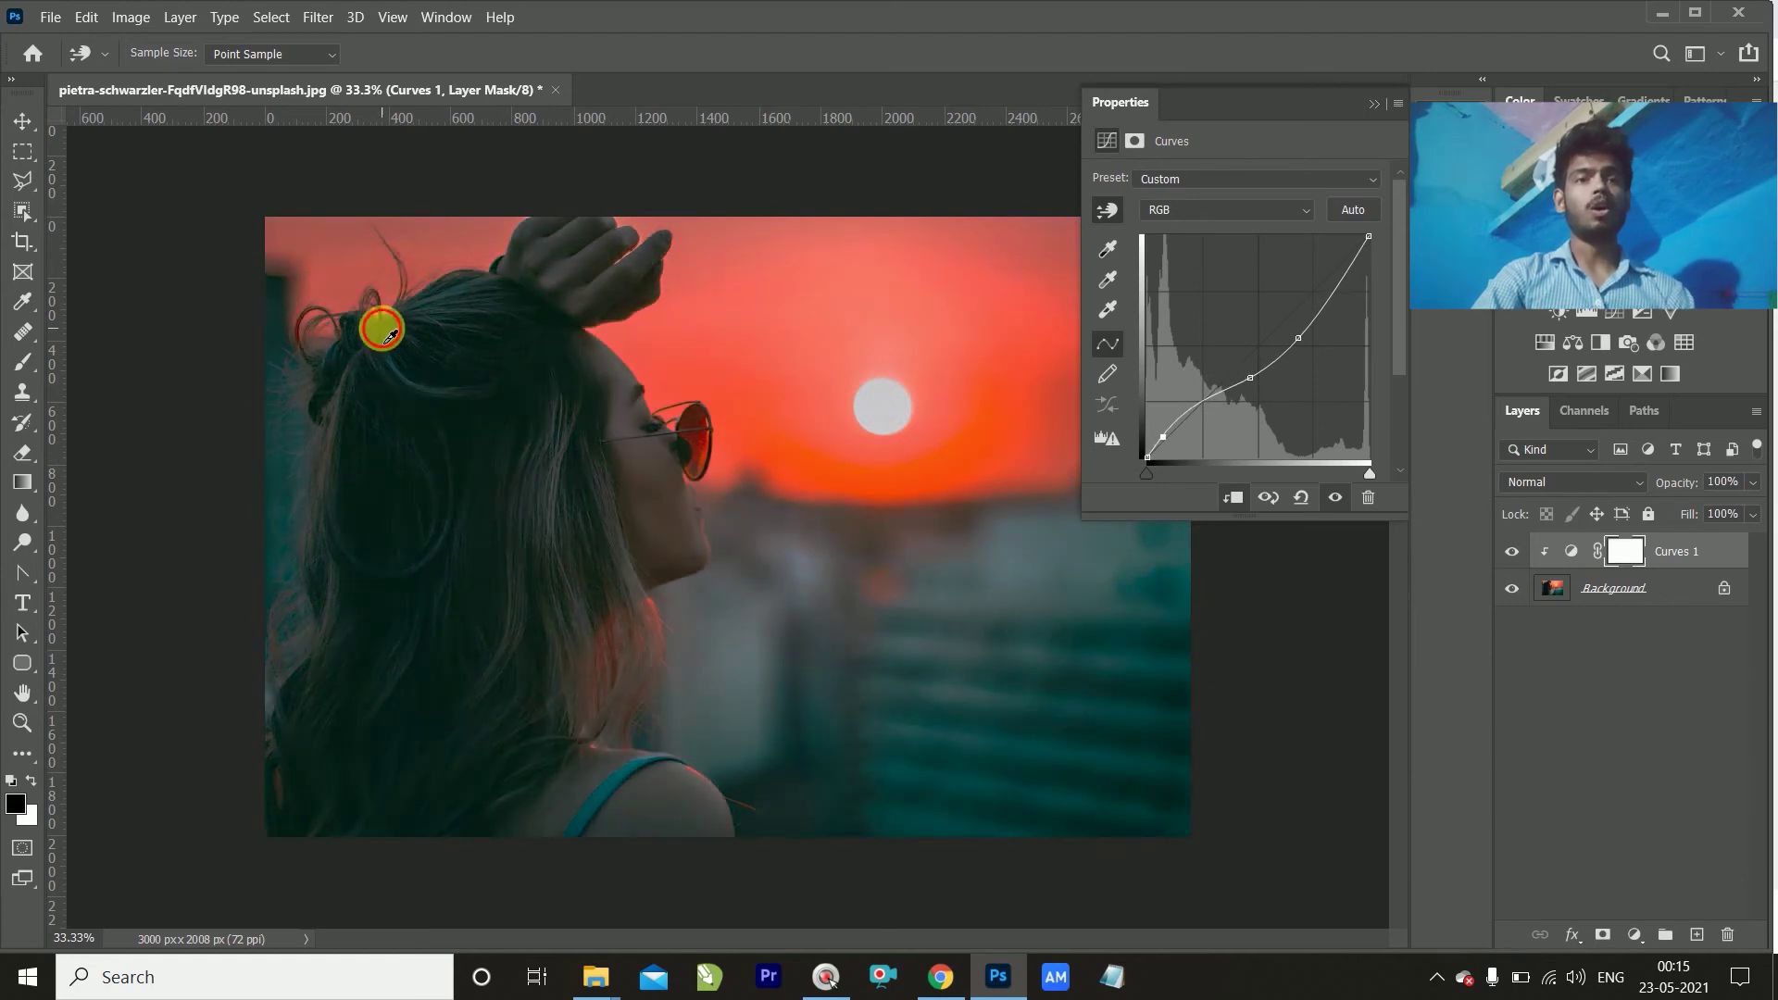
pyautogui.moveTo(389, 333)
pyautogui.mouseDown()
pyautogui.moveTo(382, 311)
pyautogui.moveTo(385, 330)
pyautogui.mouseUp()
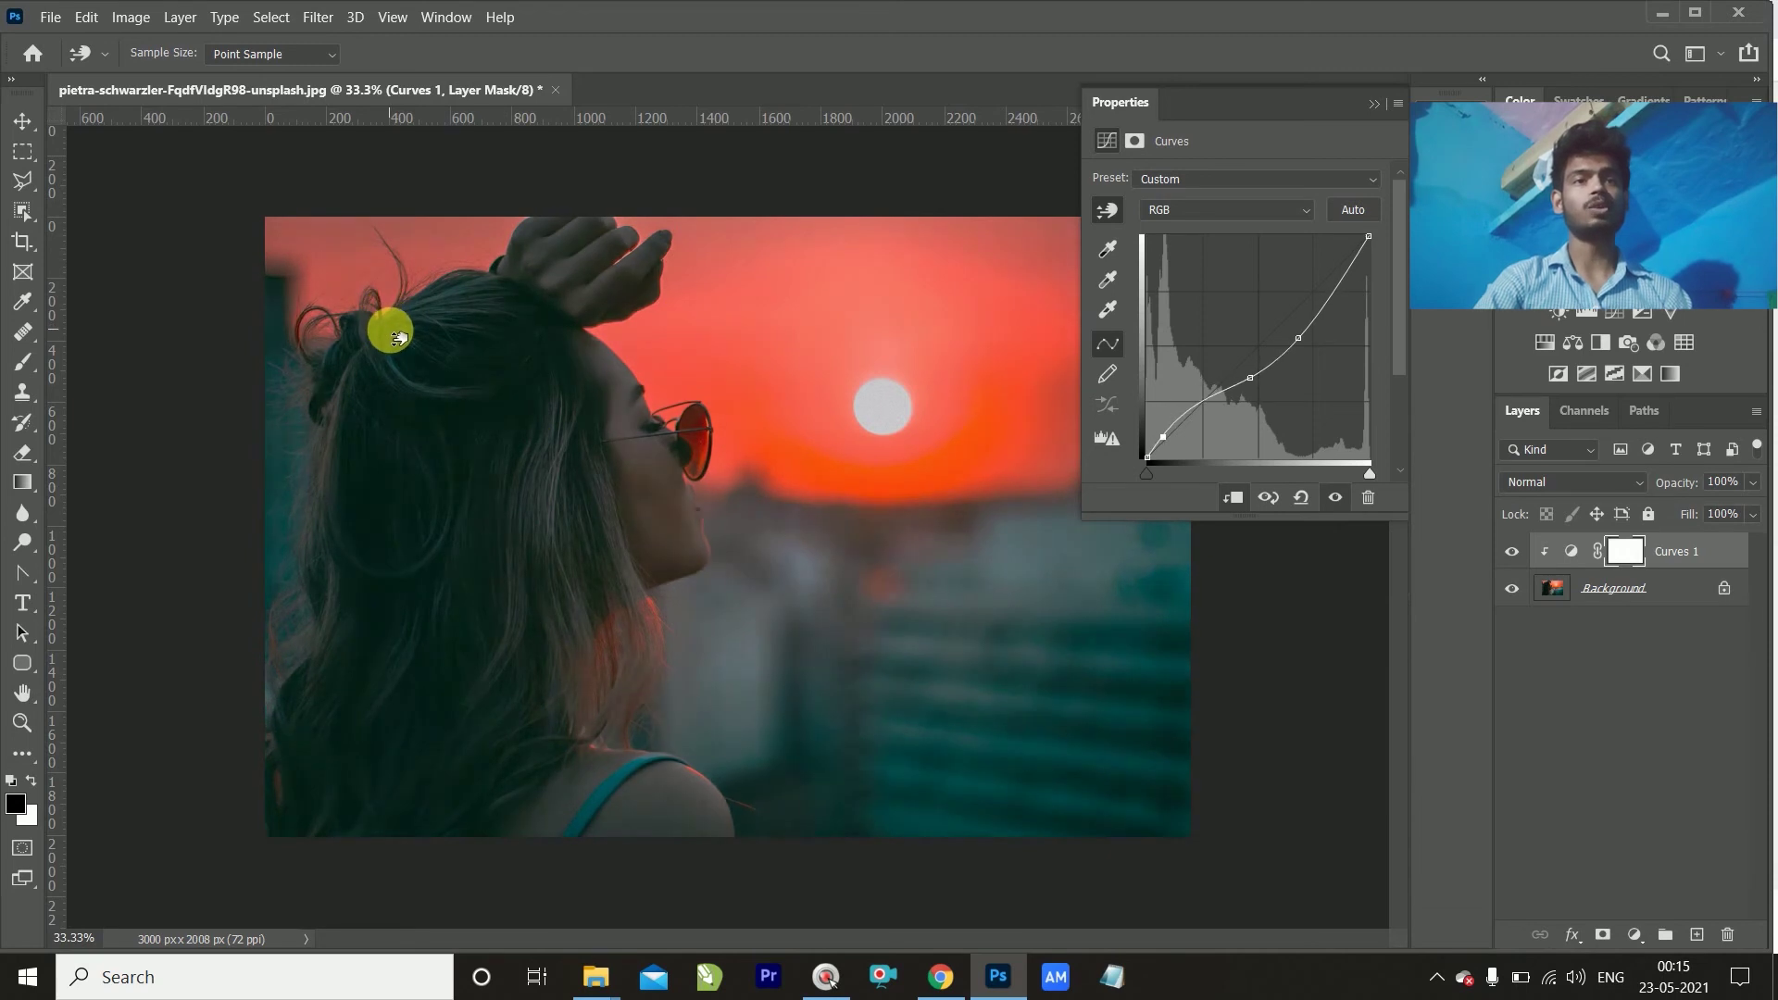
pyautogui.moveTo(1138, 675); pyautogui.dragTo(1148, 741)
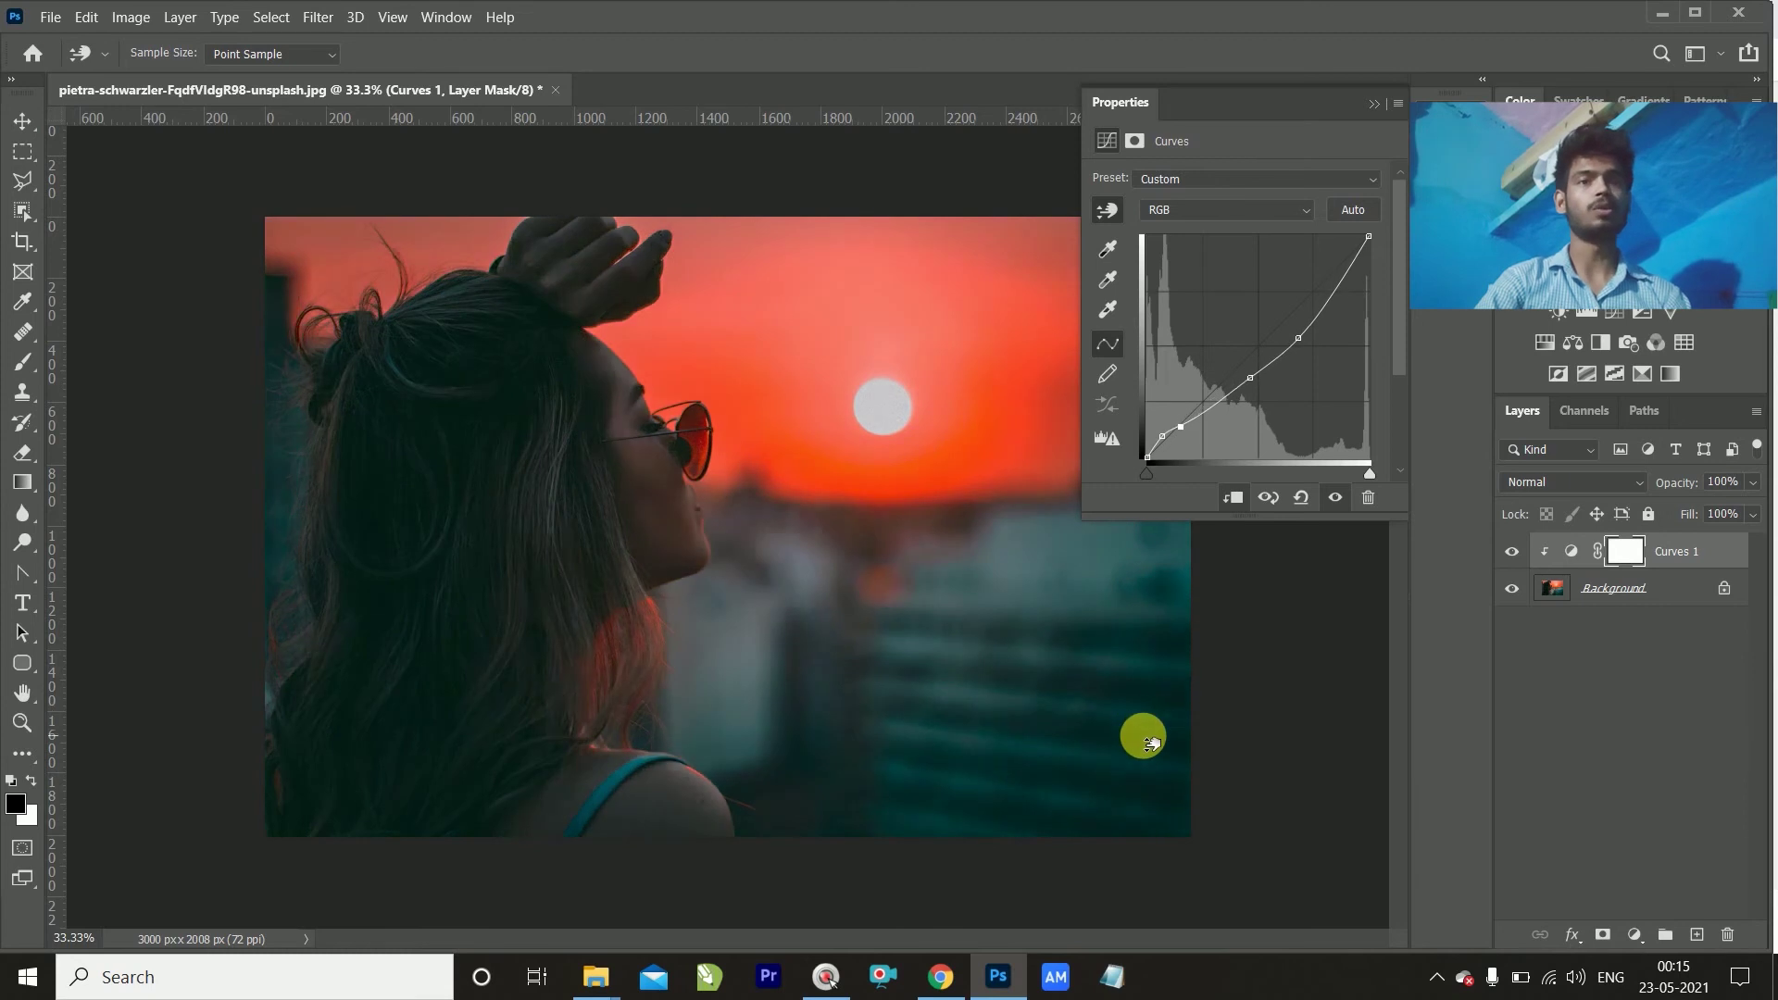
# Step: Compare the graded portrait with Curves 1 hidden, then reset the curve to default
pyautogui.click(1512, 554)
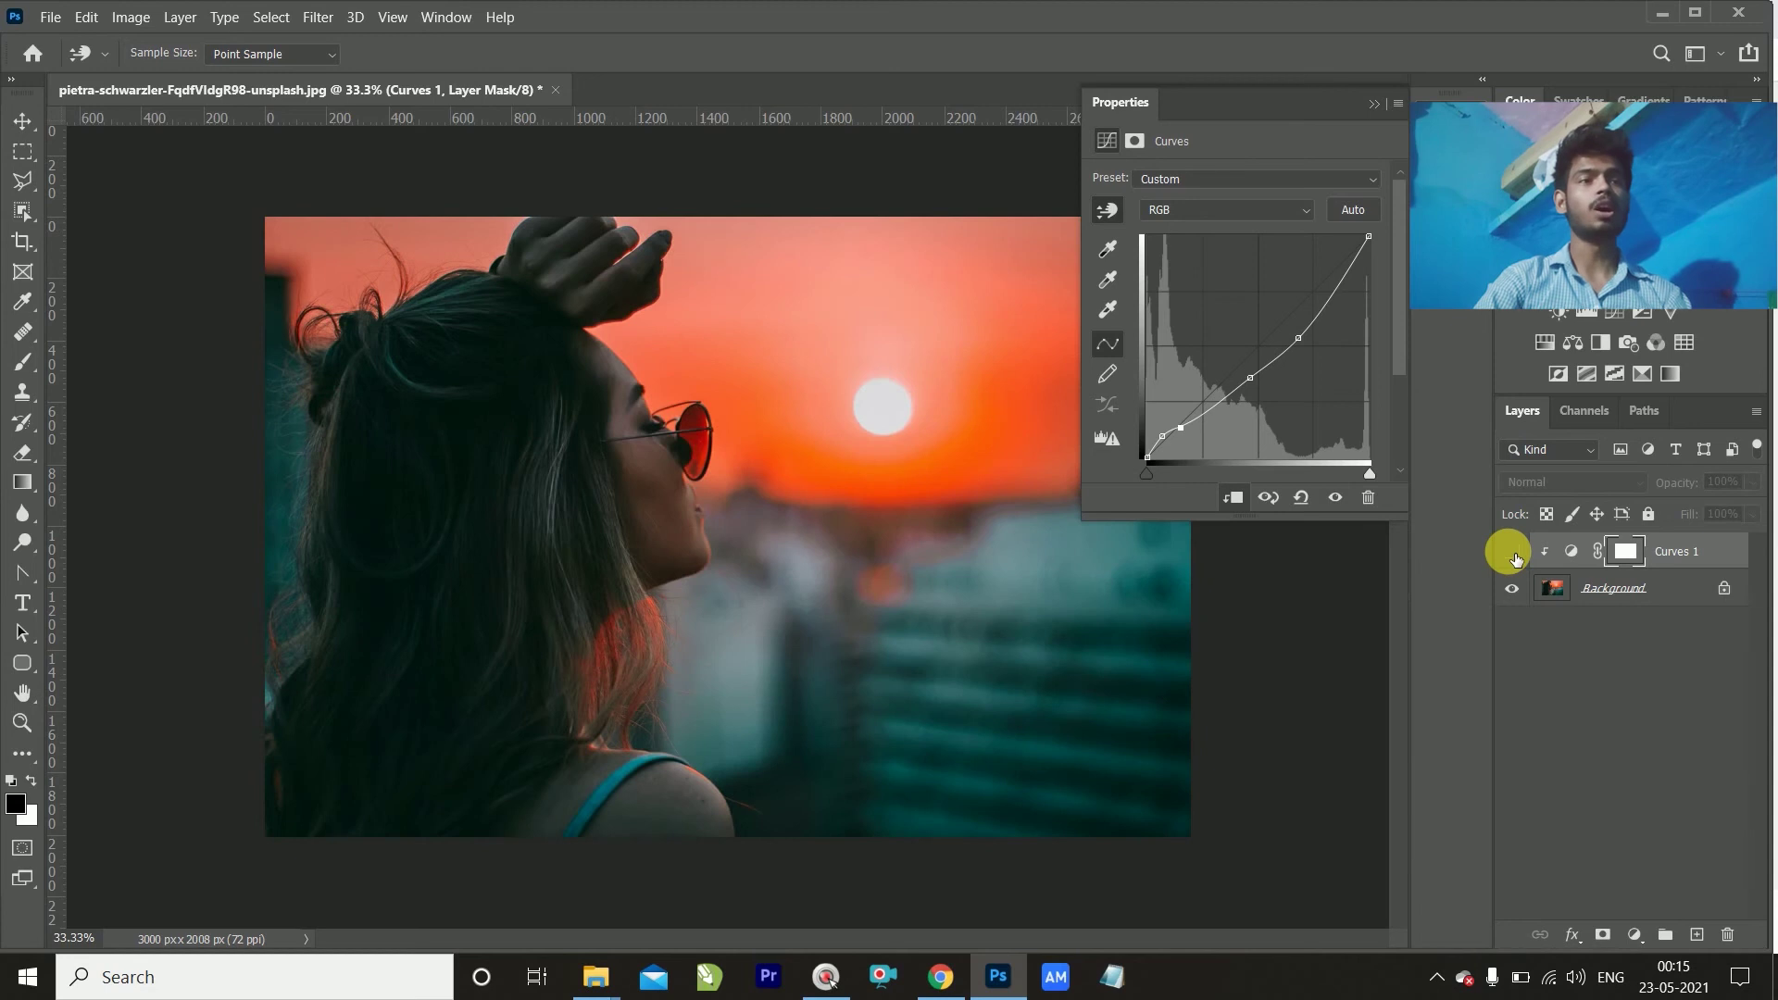
pyautogui.click(1513, 553)
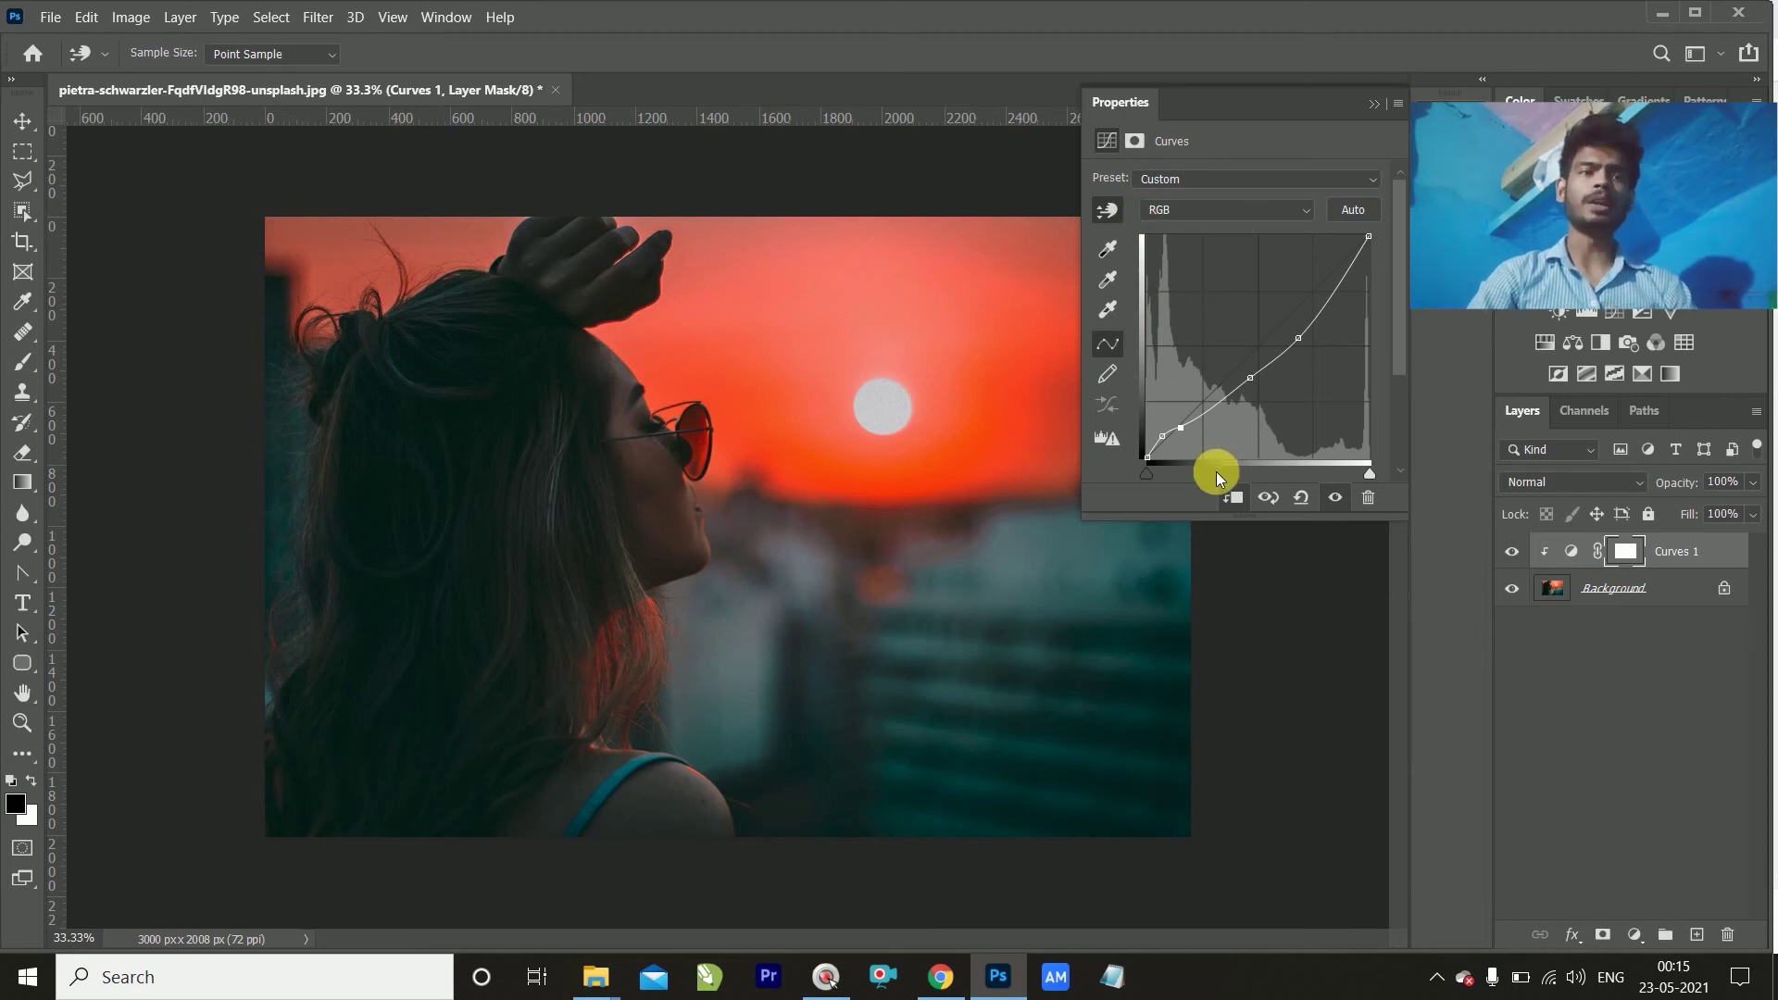
pyautogui.click(1302, 497)
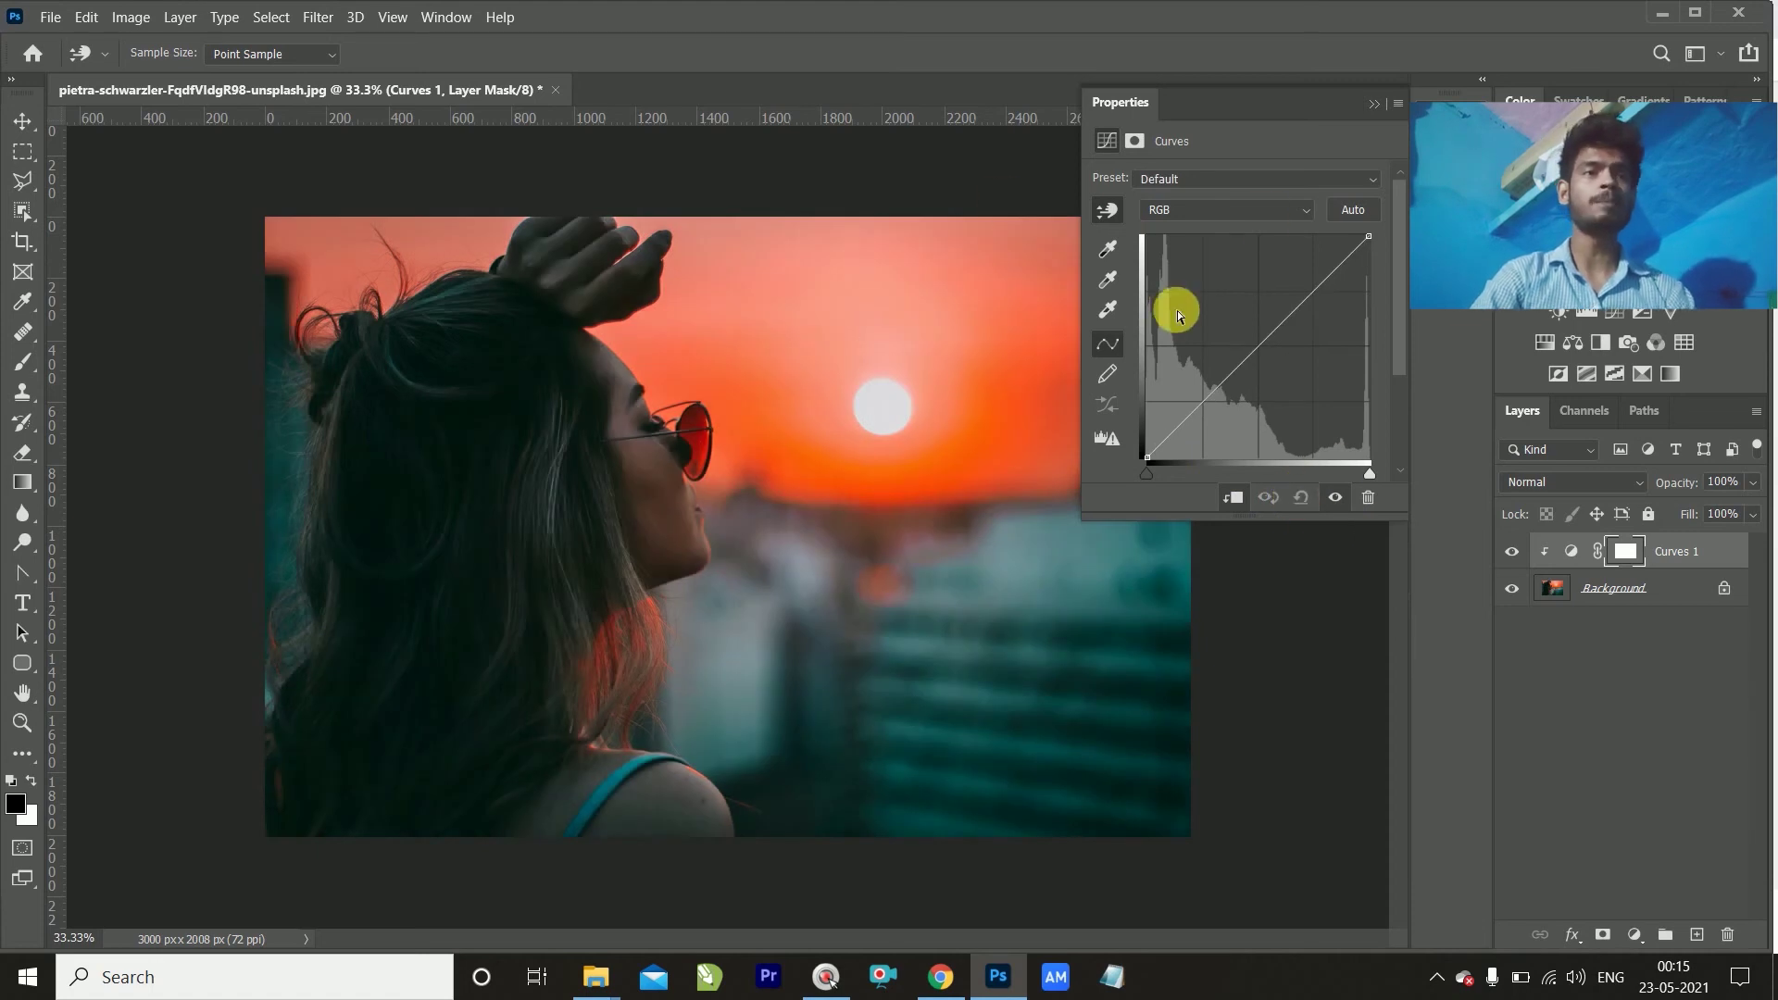
# Step: Test darkening the sky with a targeted curve point, then reset Curves 1 to straight again
pyautogui.click(1108, 212)
pyautogui.click(766, 341)
pyautogui.moveTo(775, 340); pyautogui.dragTo(776, 397)
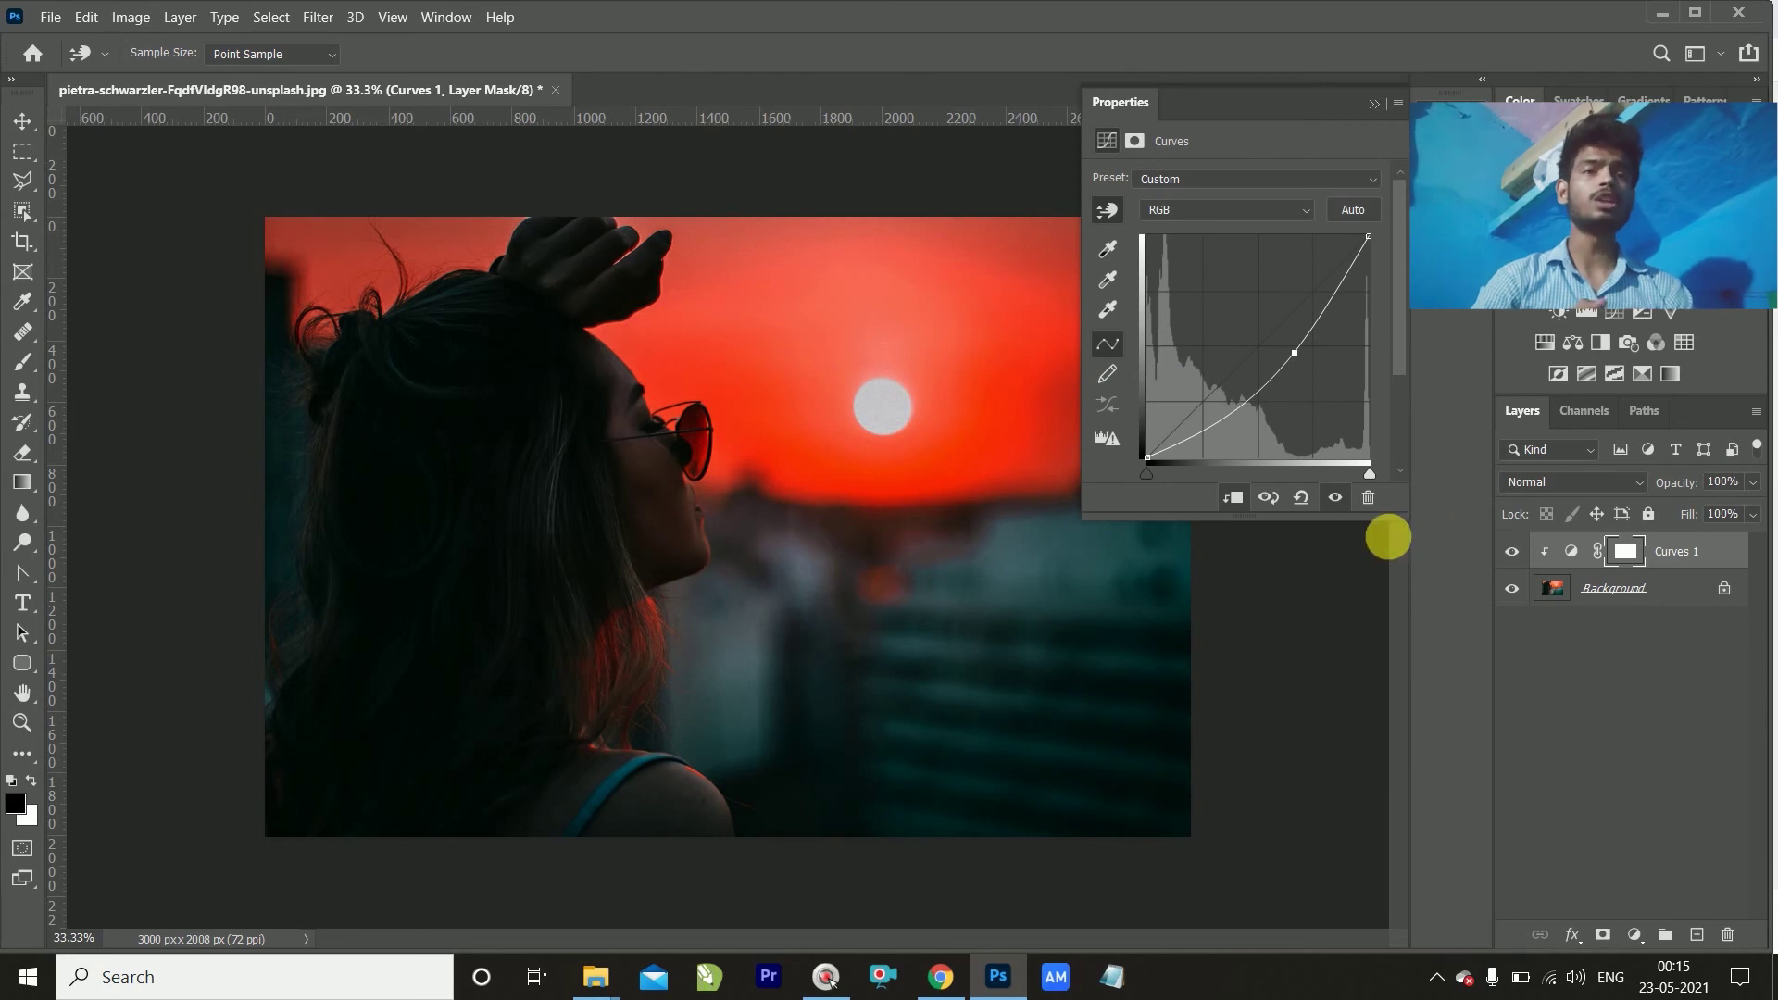
pyautogui.click(1520, 558)
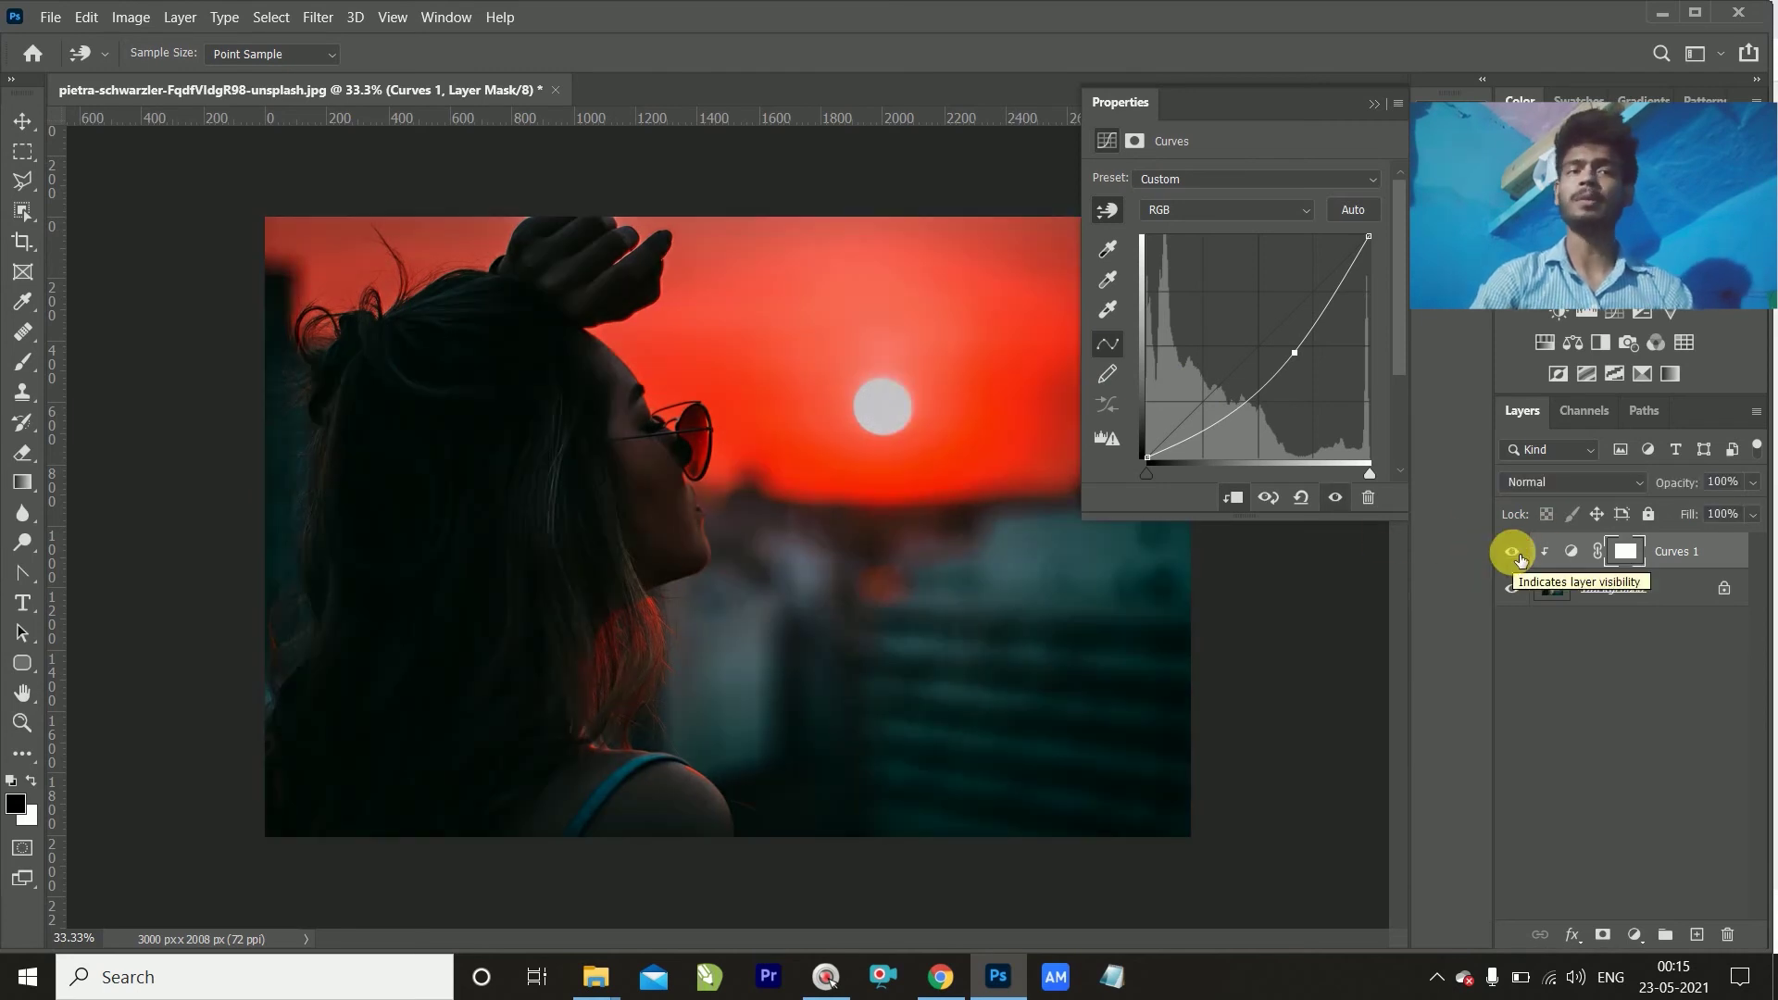
pyautogui.click(1302, 496)
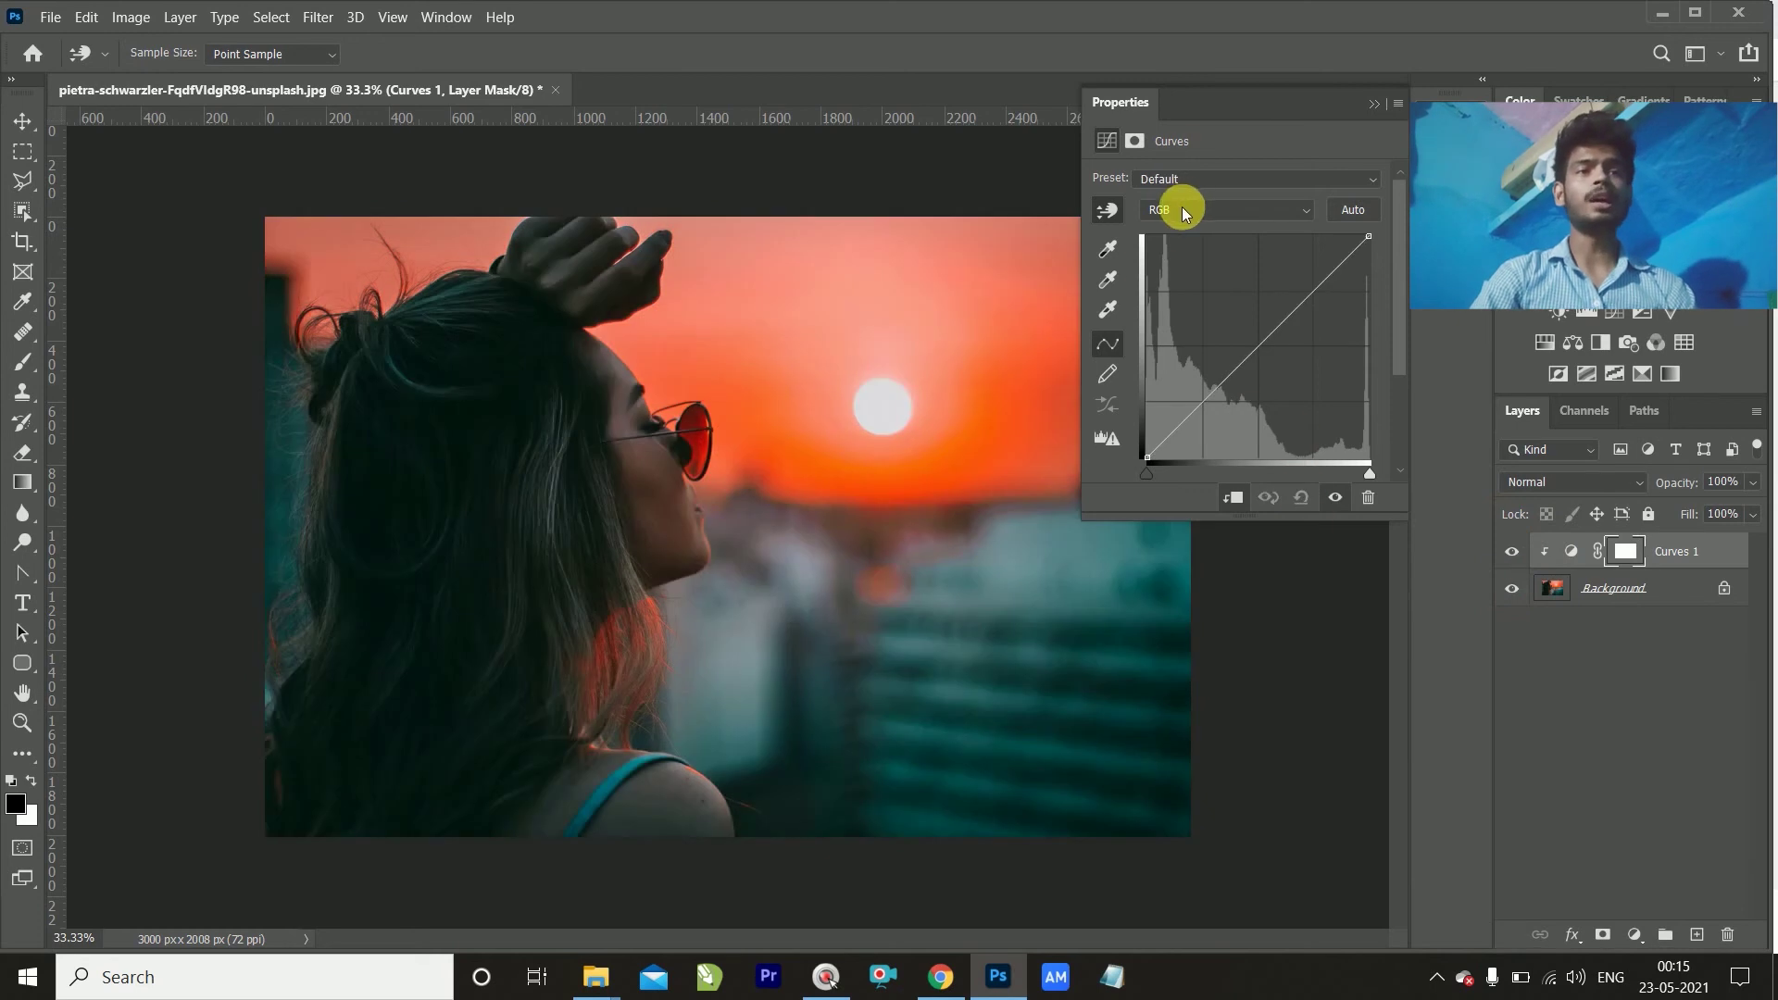
# Step: Switch the Curves properties to the Red channel
pyautogui.click(1170, 208)
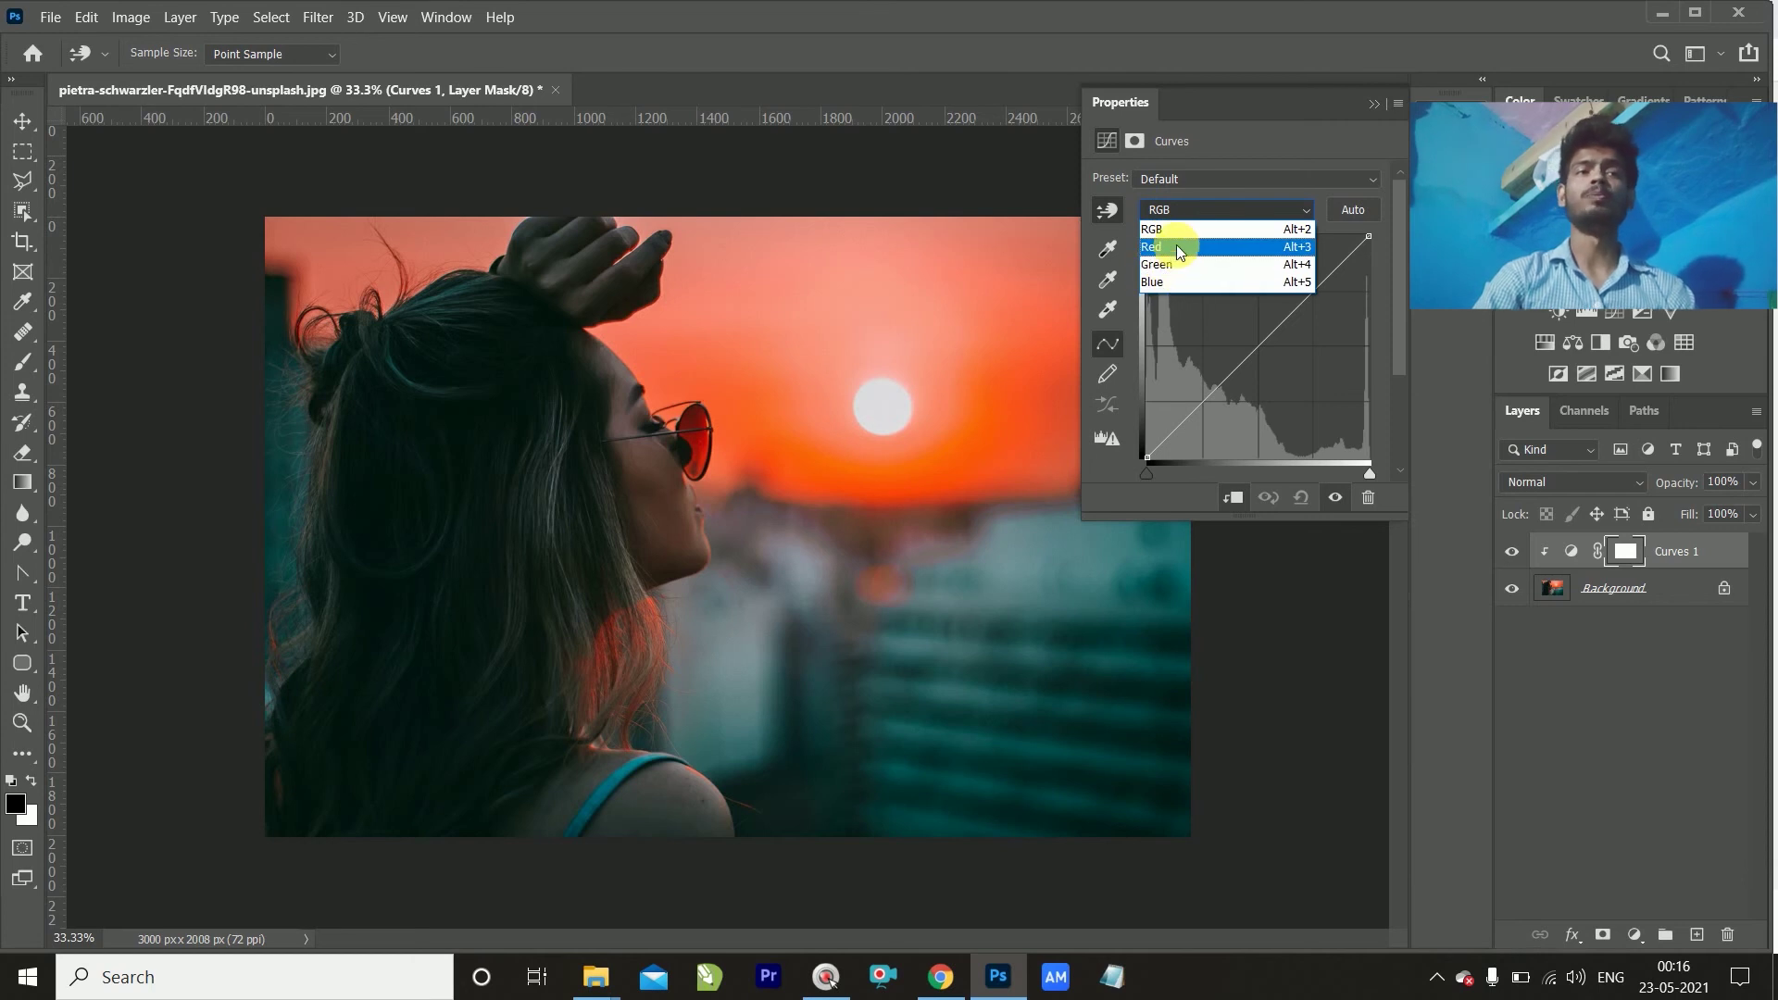
pyautogui.click(1176, 246)
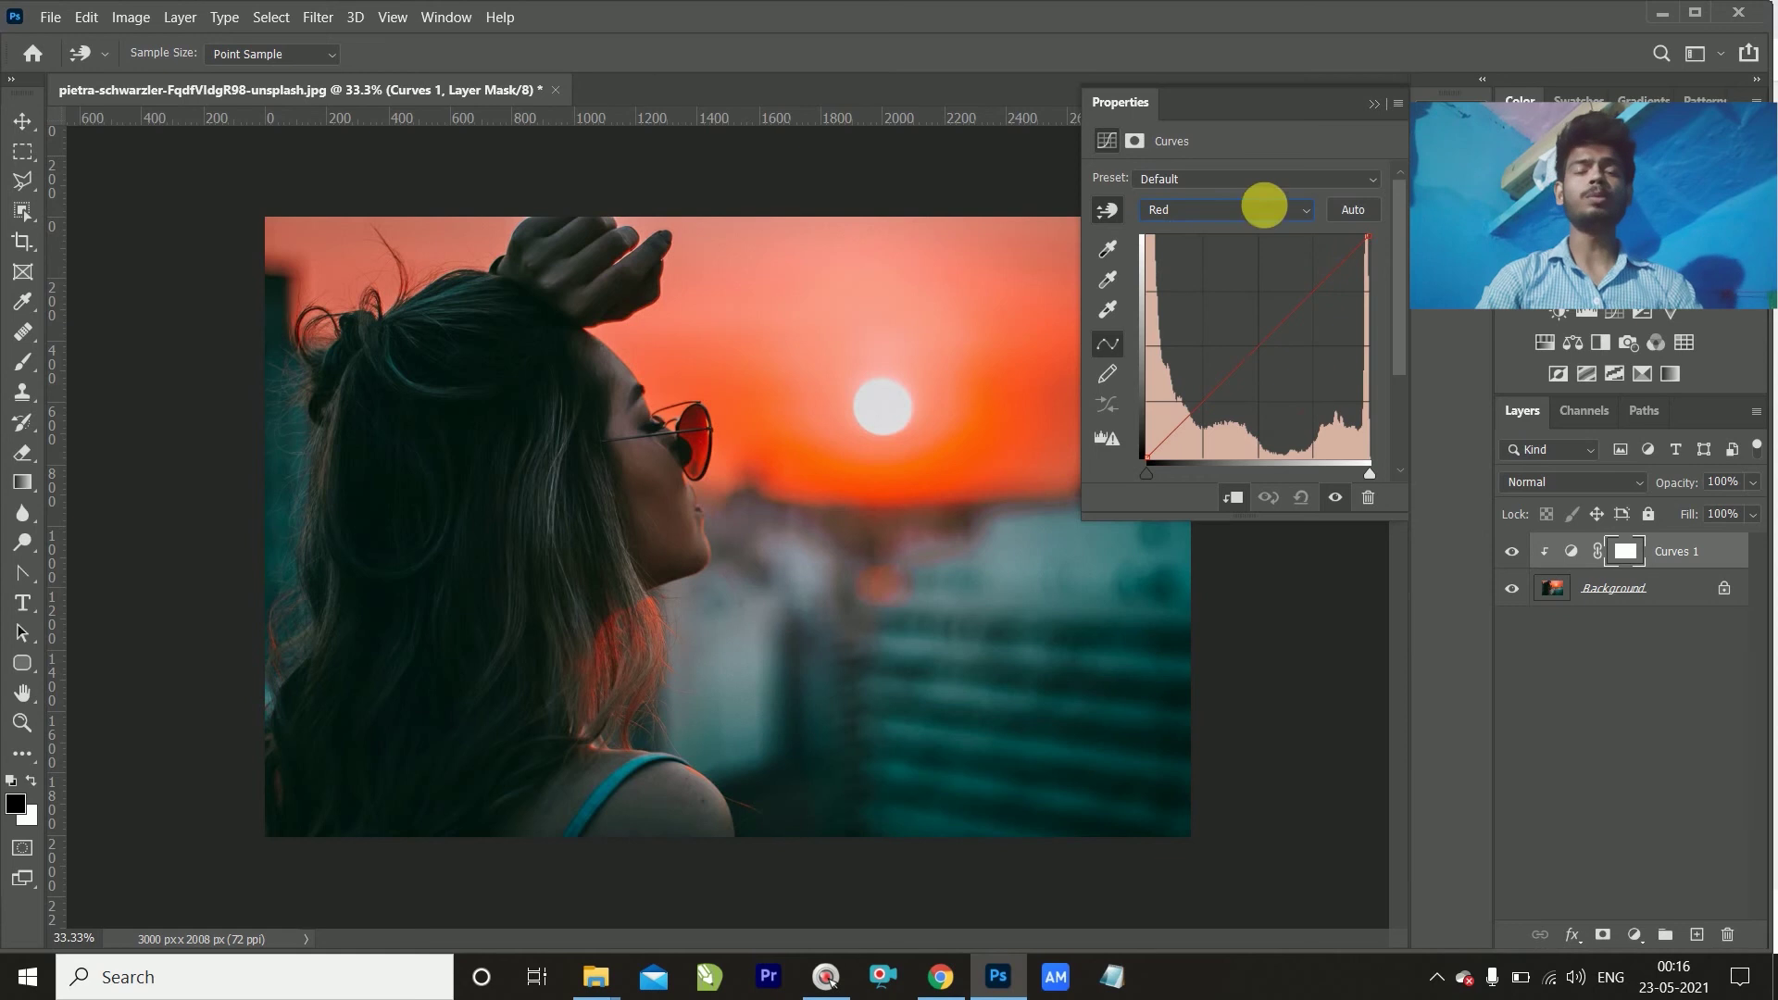
pyautogui.click(1187, 207)
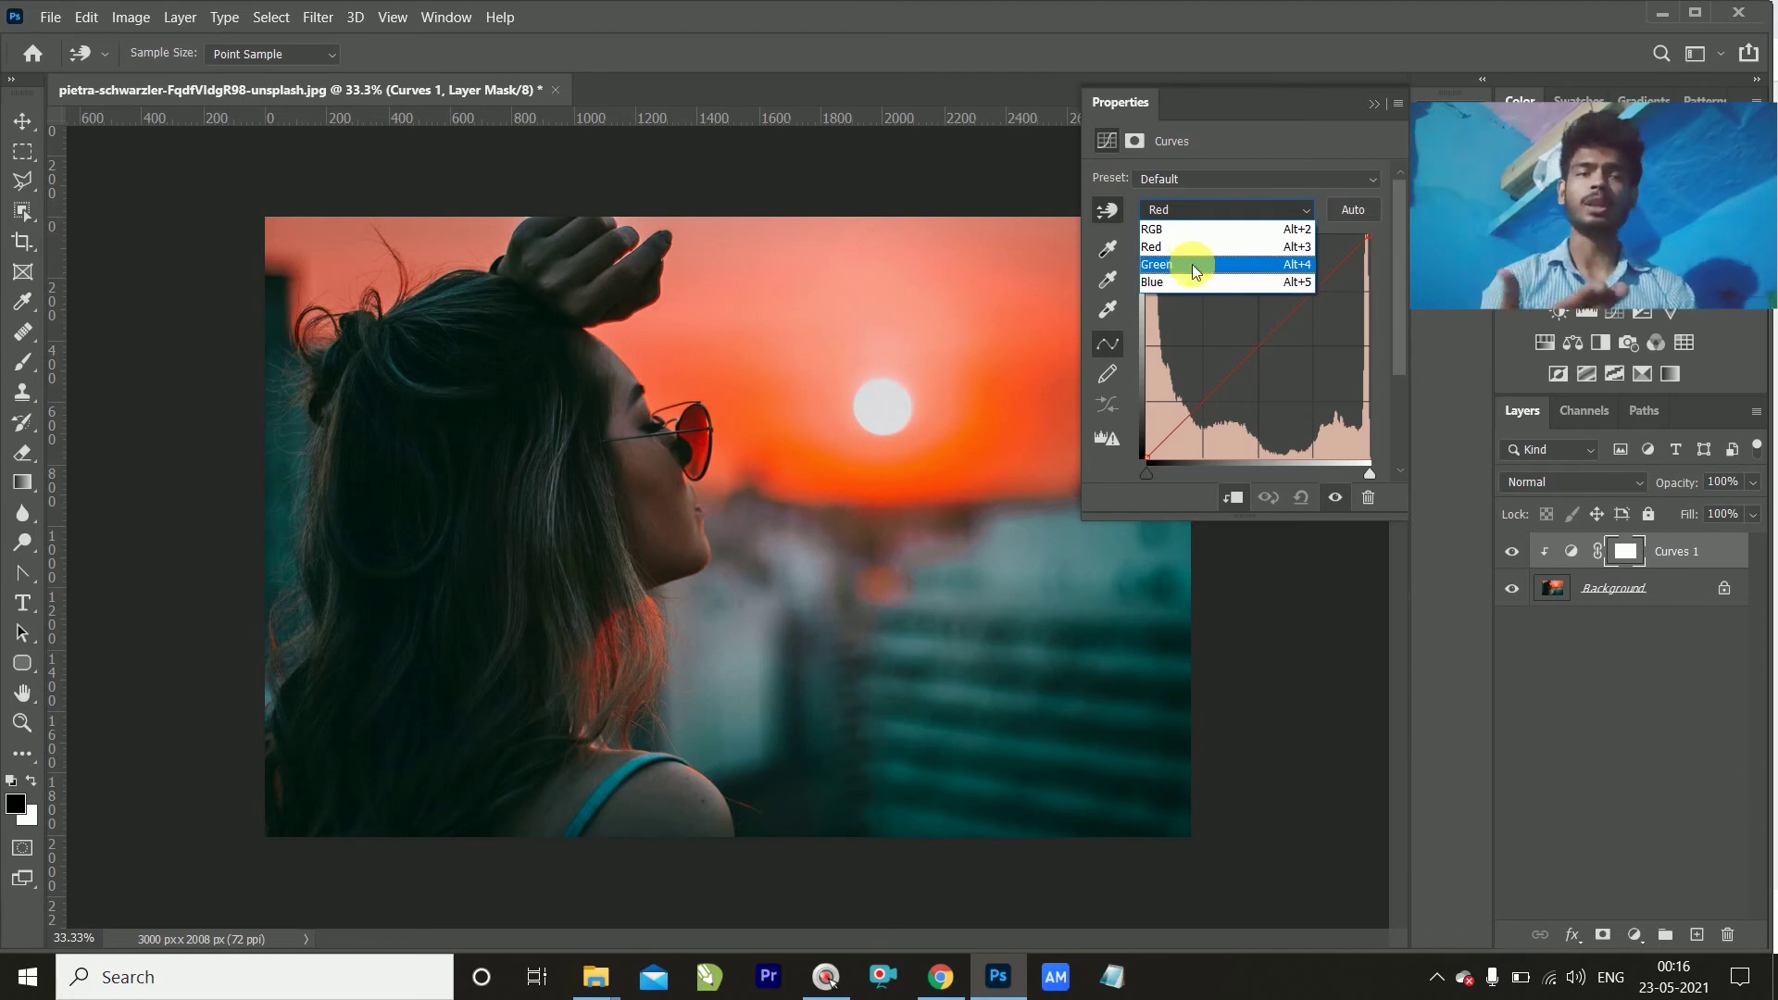
pyautogui.click(1195, 247)
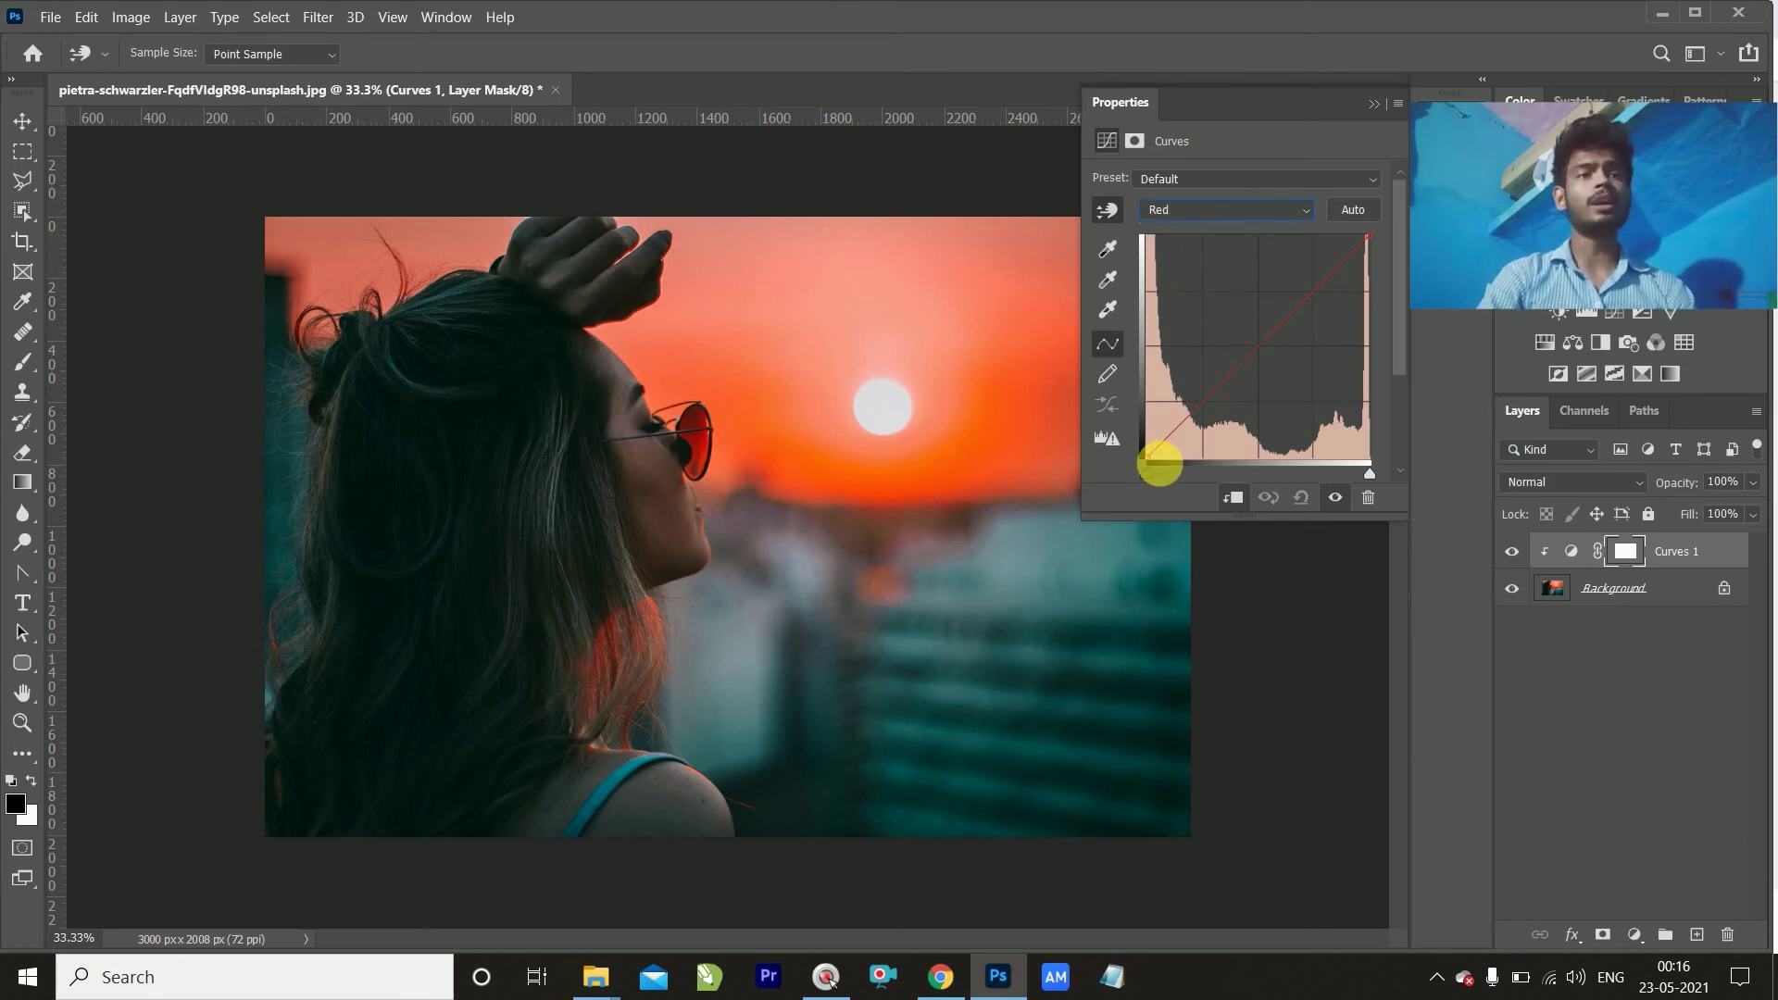
# Step: Push the Red curve's black and white endpoints to extremes, then restore them near the diagonal
pyautogui.moveTo(1146, 456); pyautogui.dragTo(1139, 362)
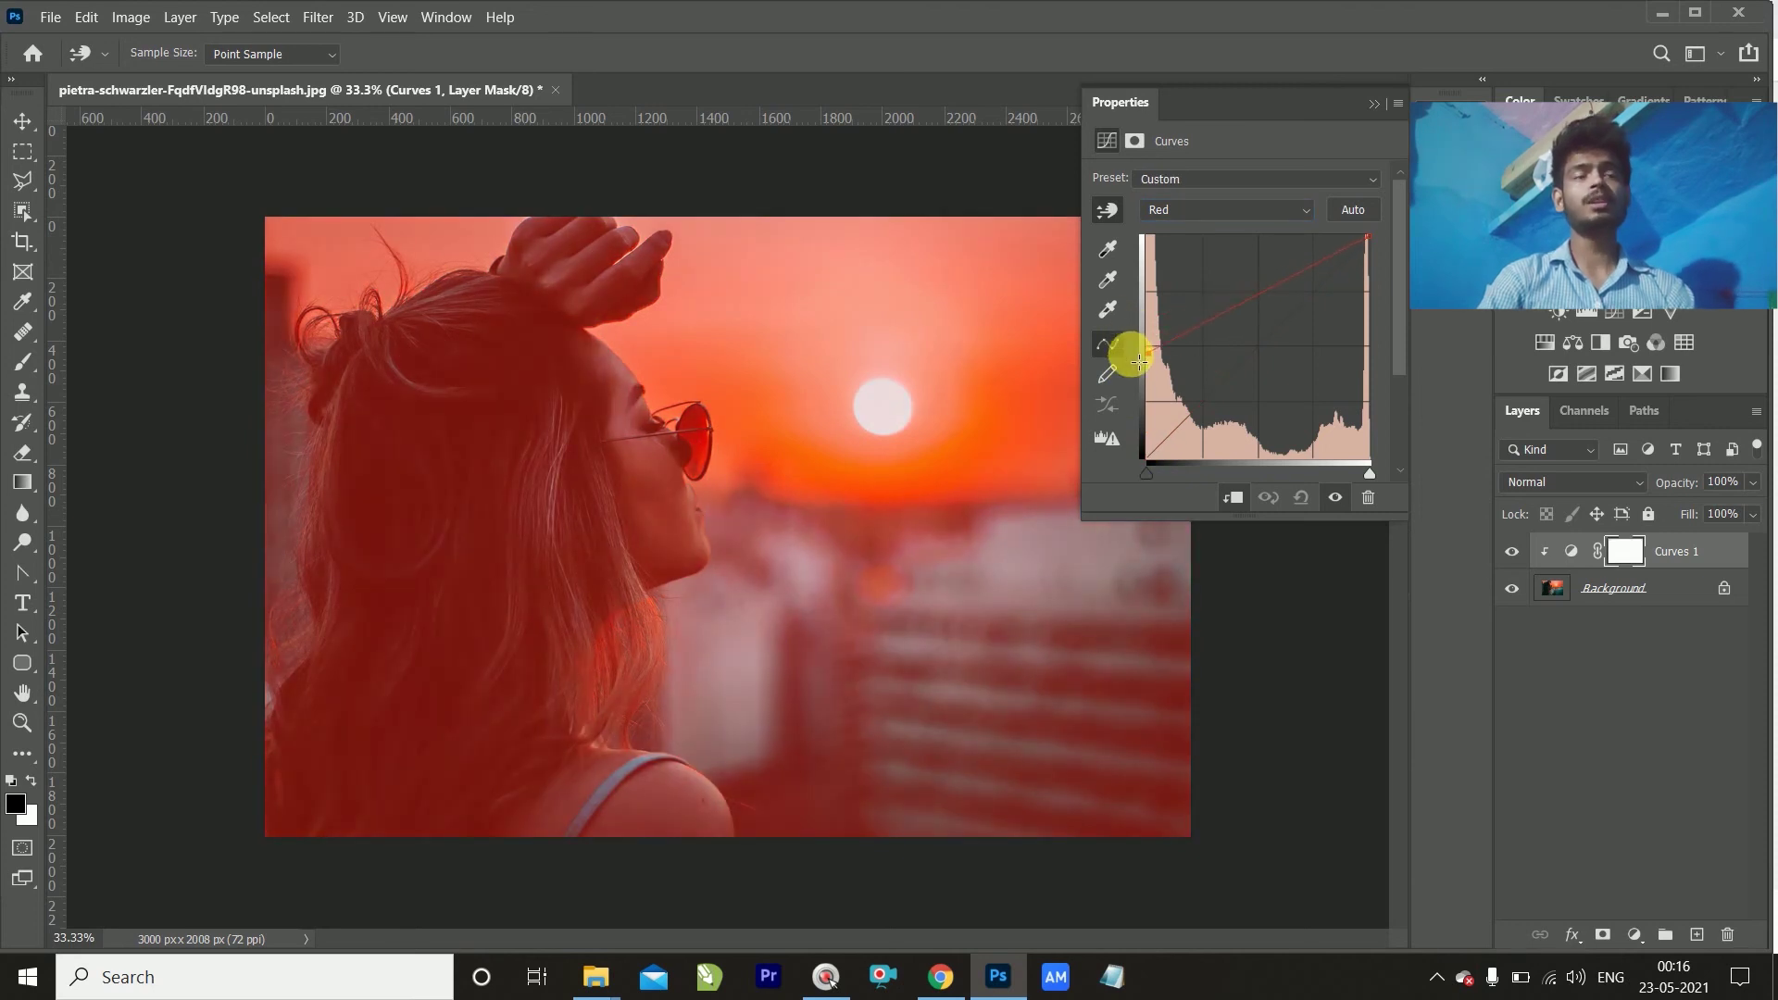
pyautogui.moveTo(1372, 247); pyautogui.dragTo(1358, 460)
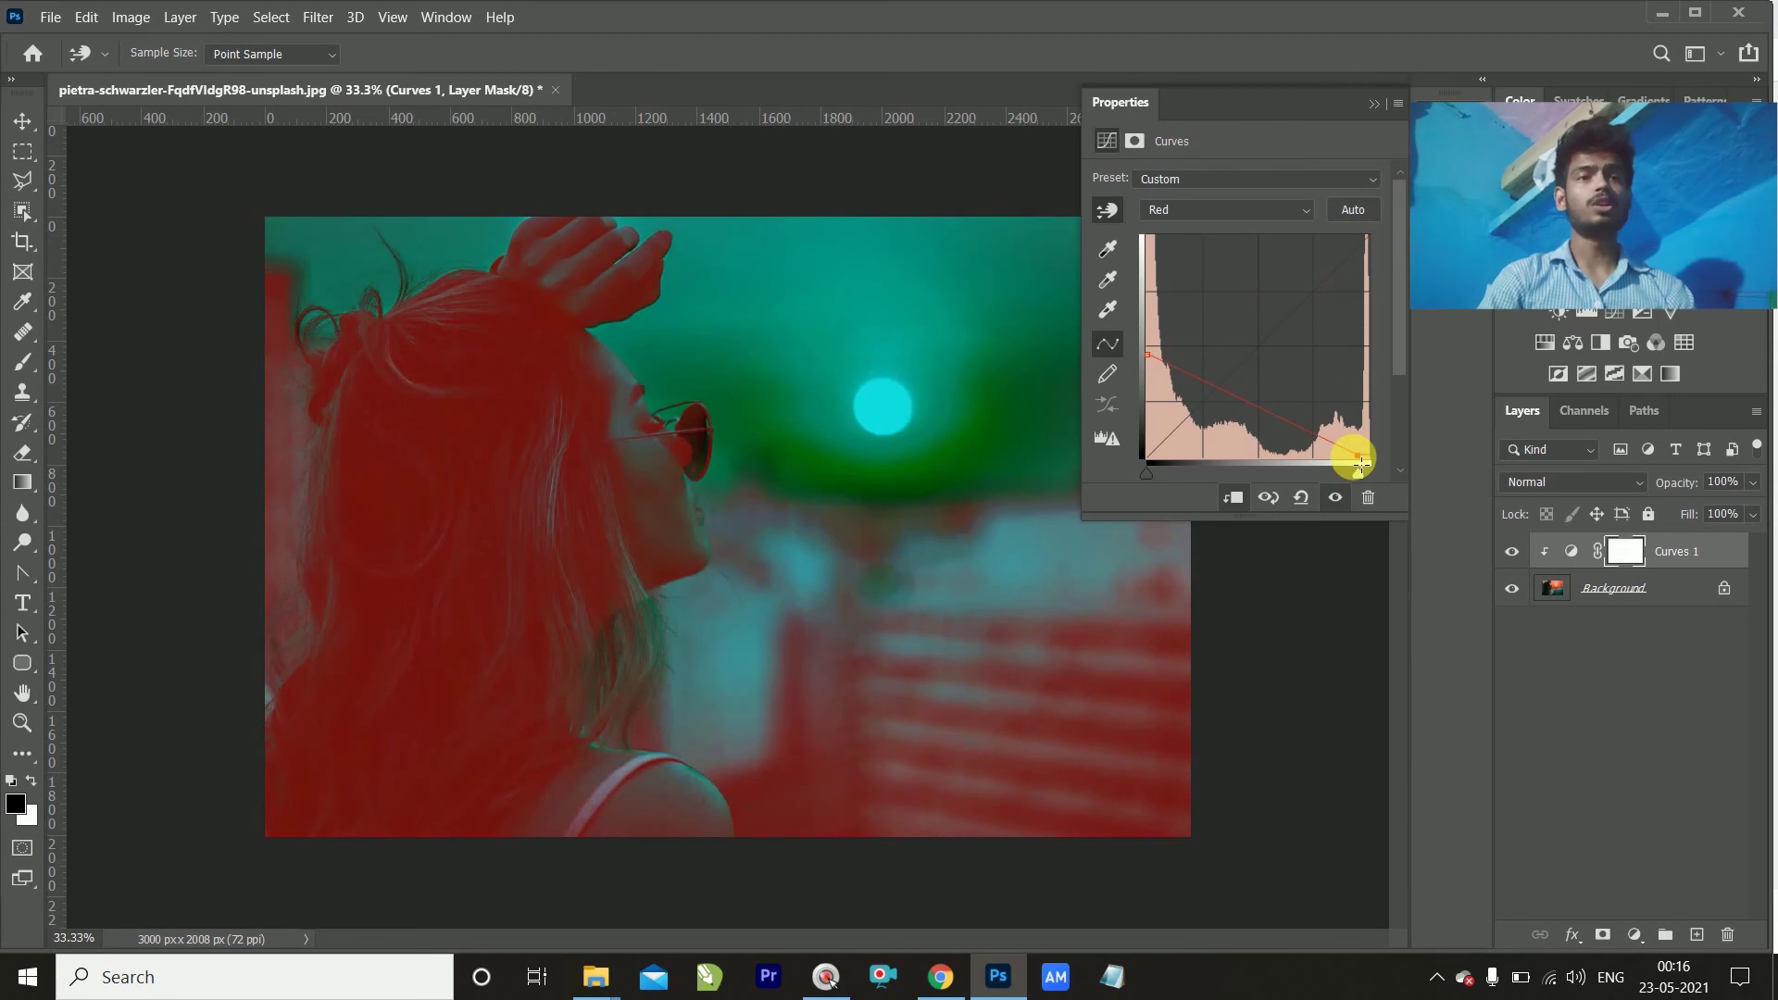
pyautogui.moveTo(1147, 351); pyautogui.dragTo(1160, 475)
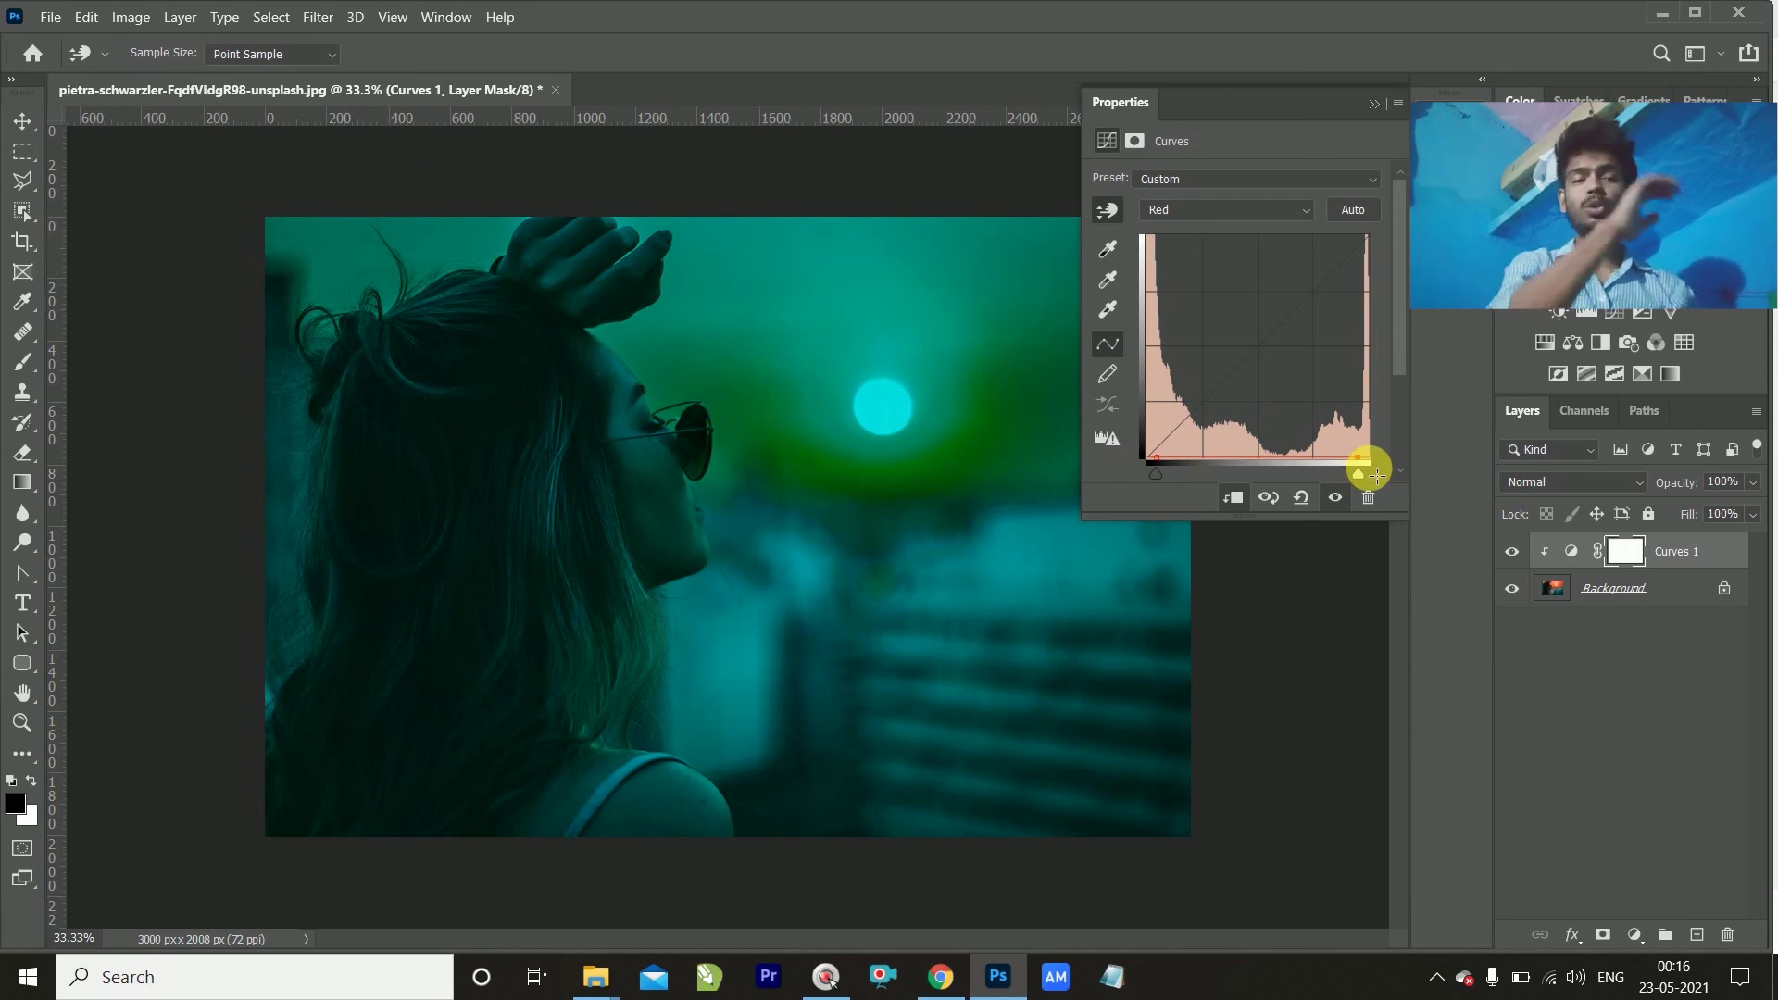
pyautogui.moveTo(1376, 474); pyautogui.dragTo(1387, 231)
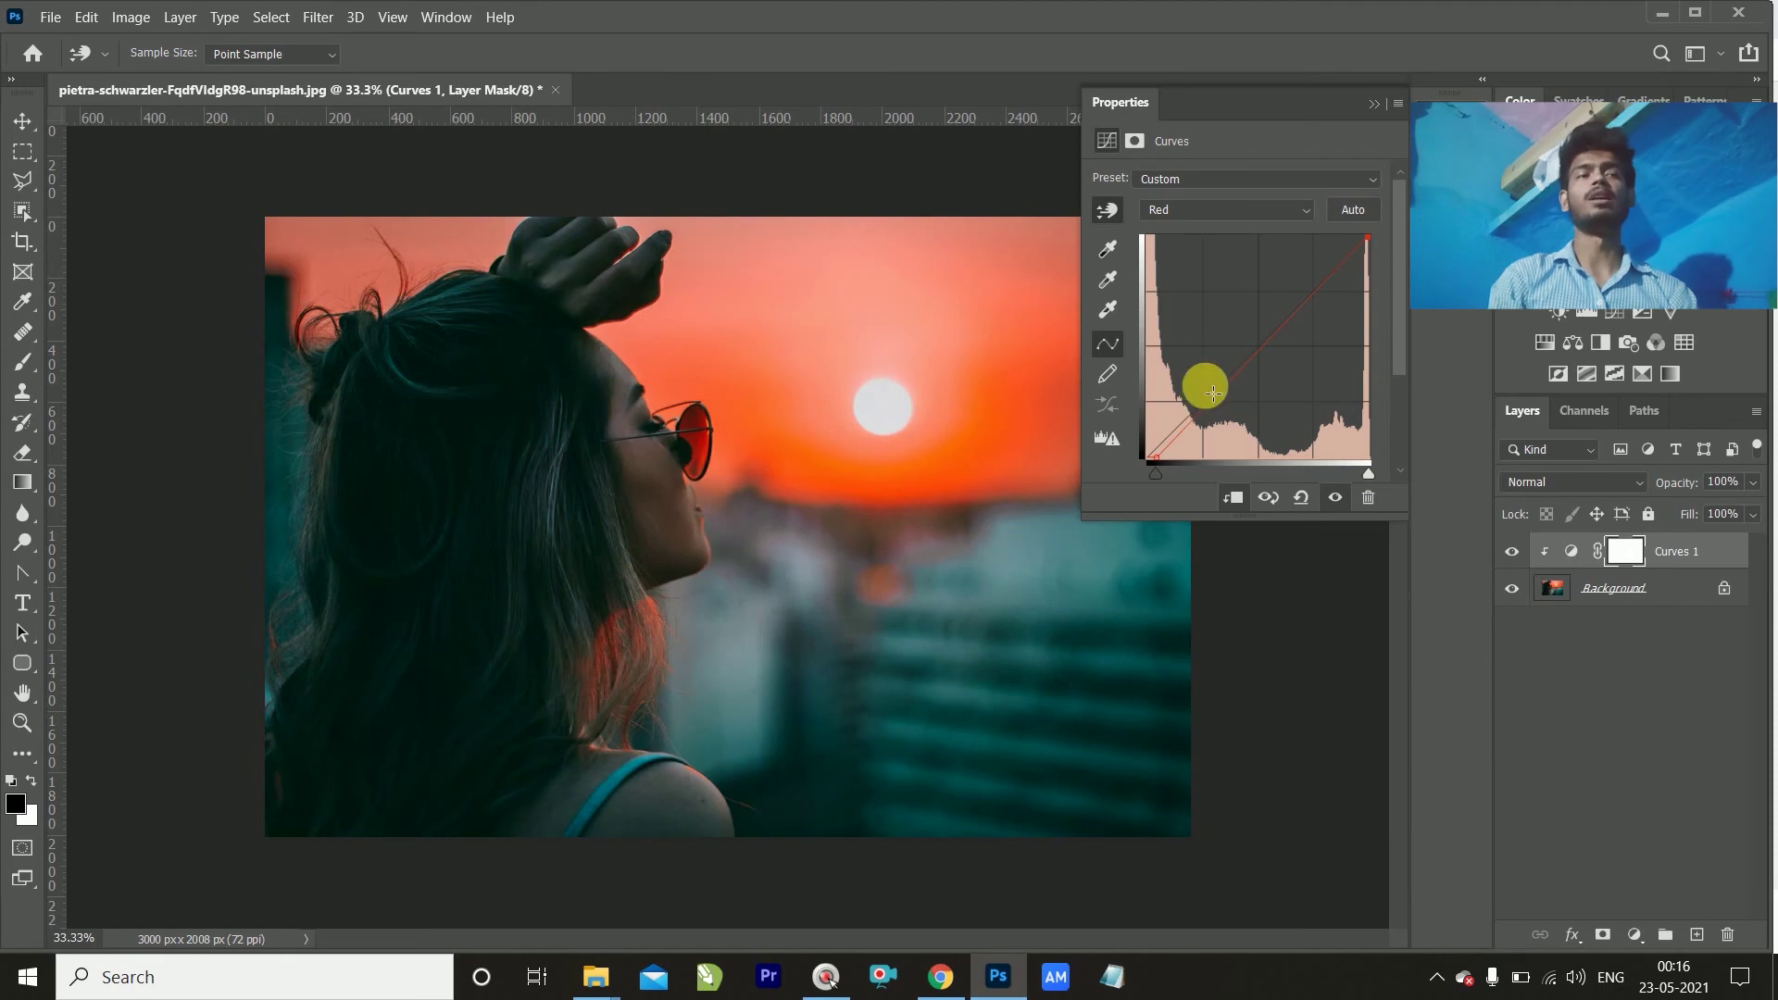
# Step: Raise the Red curve's midpoint by dragging up on the sunglasses, then compare with Curves 1 hidden
pyautogui.click(1148, 463)
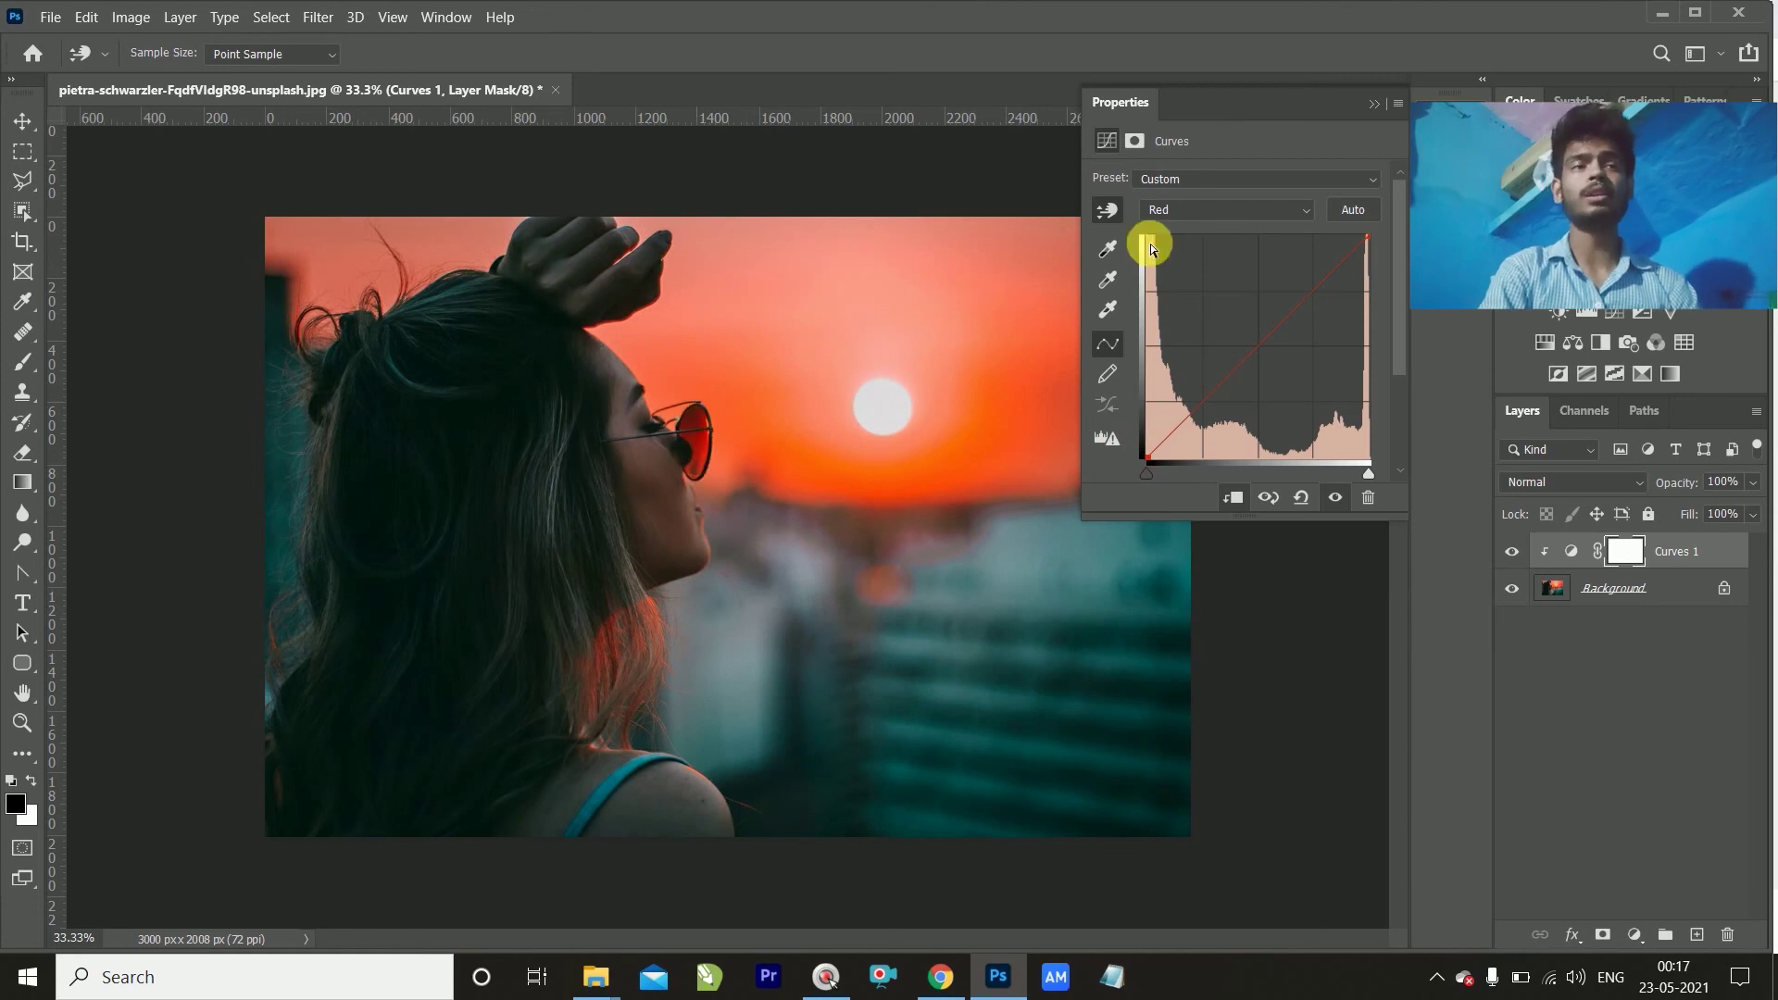
pyautogui.click(1098, 211)
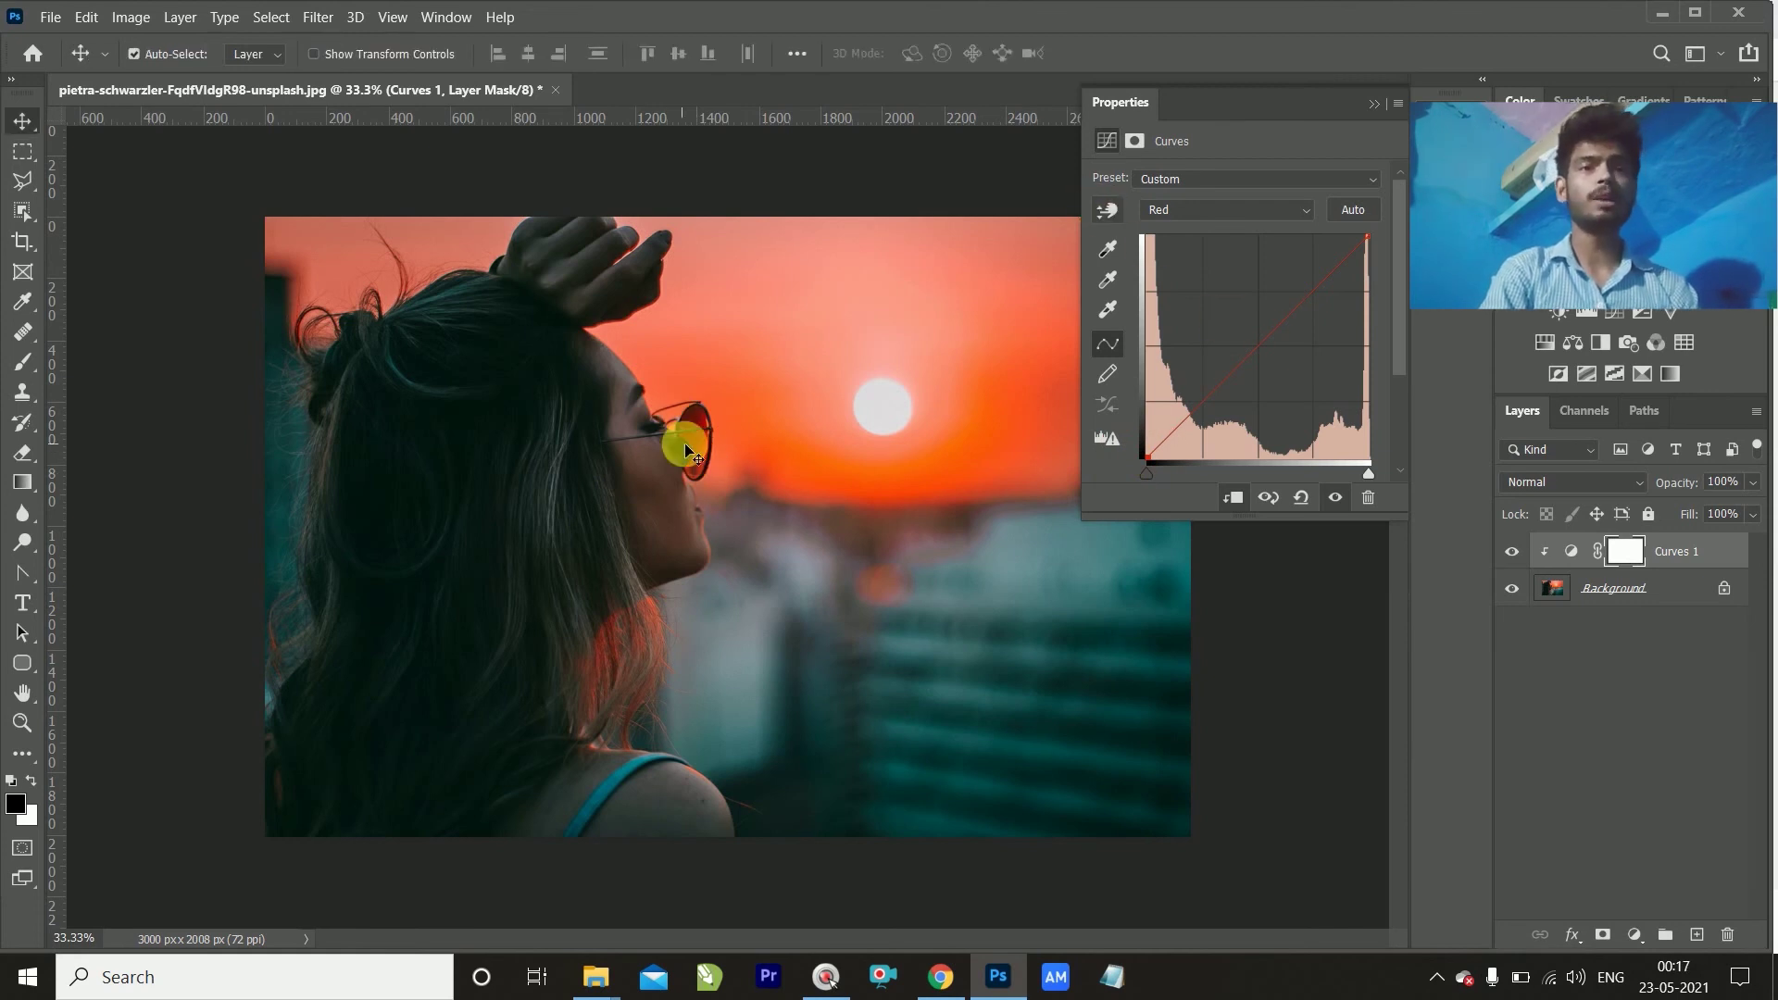
pyautogui.click(1107, 211)
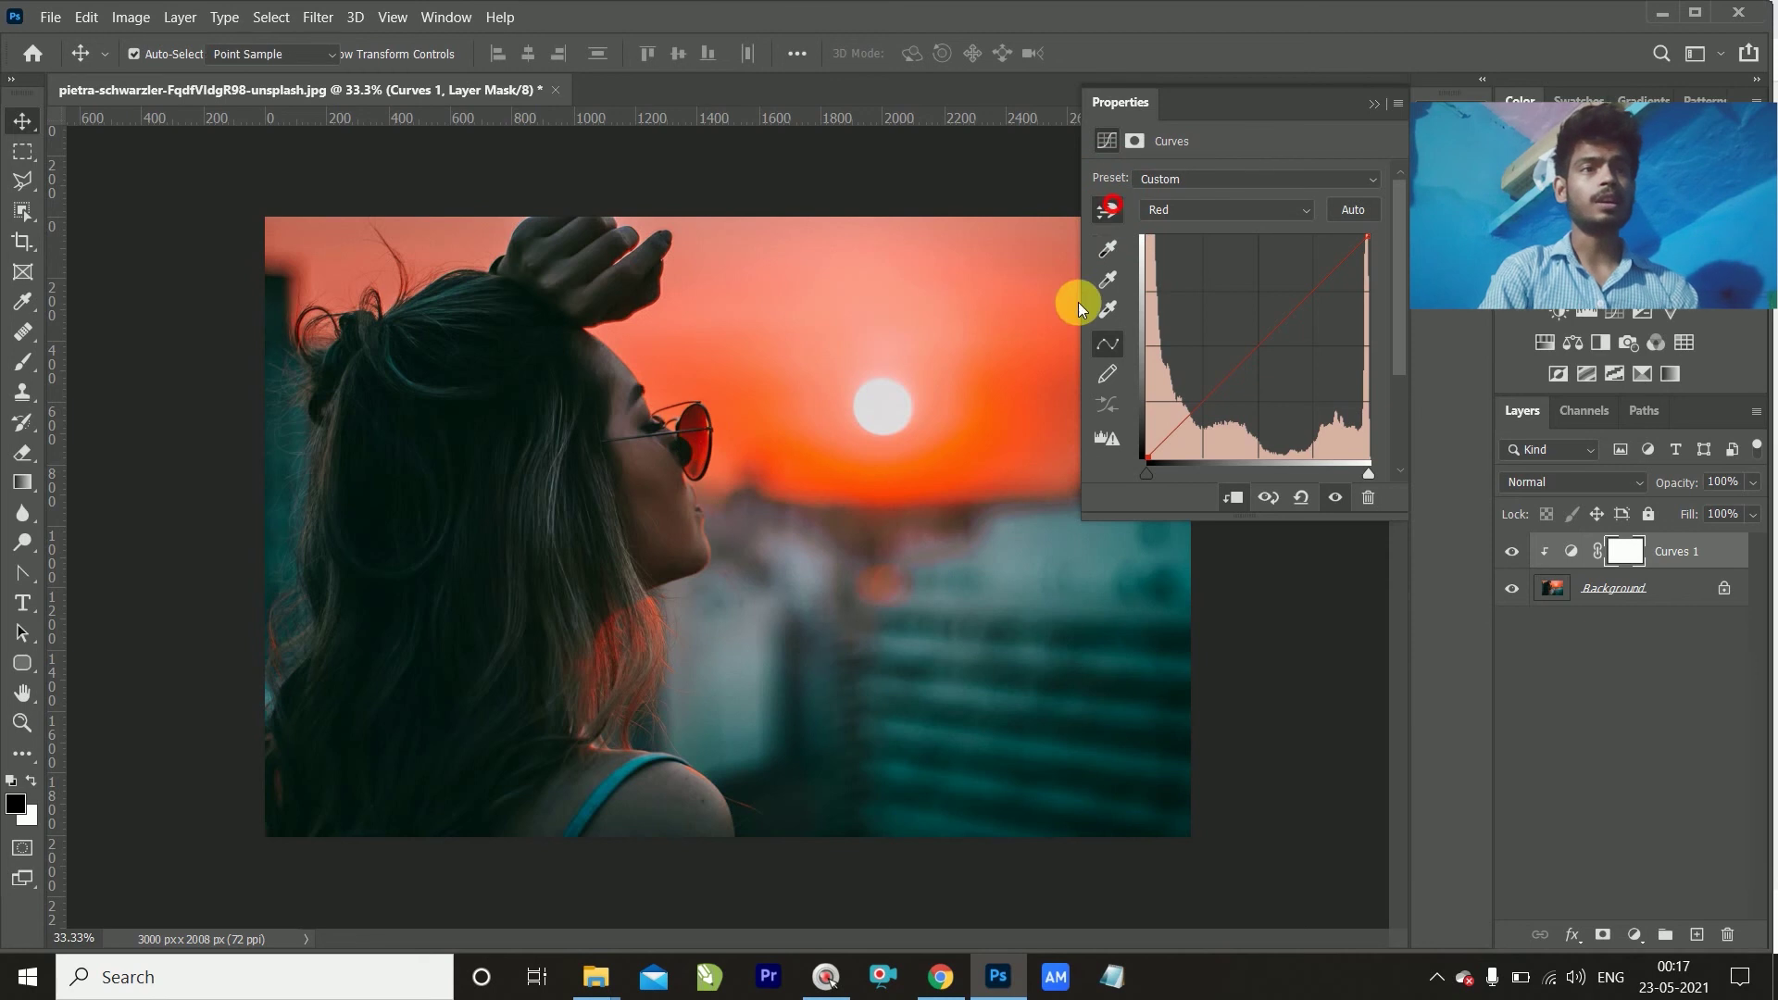
pyautogui.moveTo(698, 421); pyautogui.dragTo(706, 314)
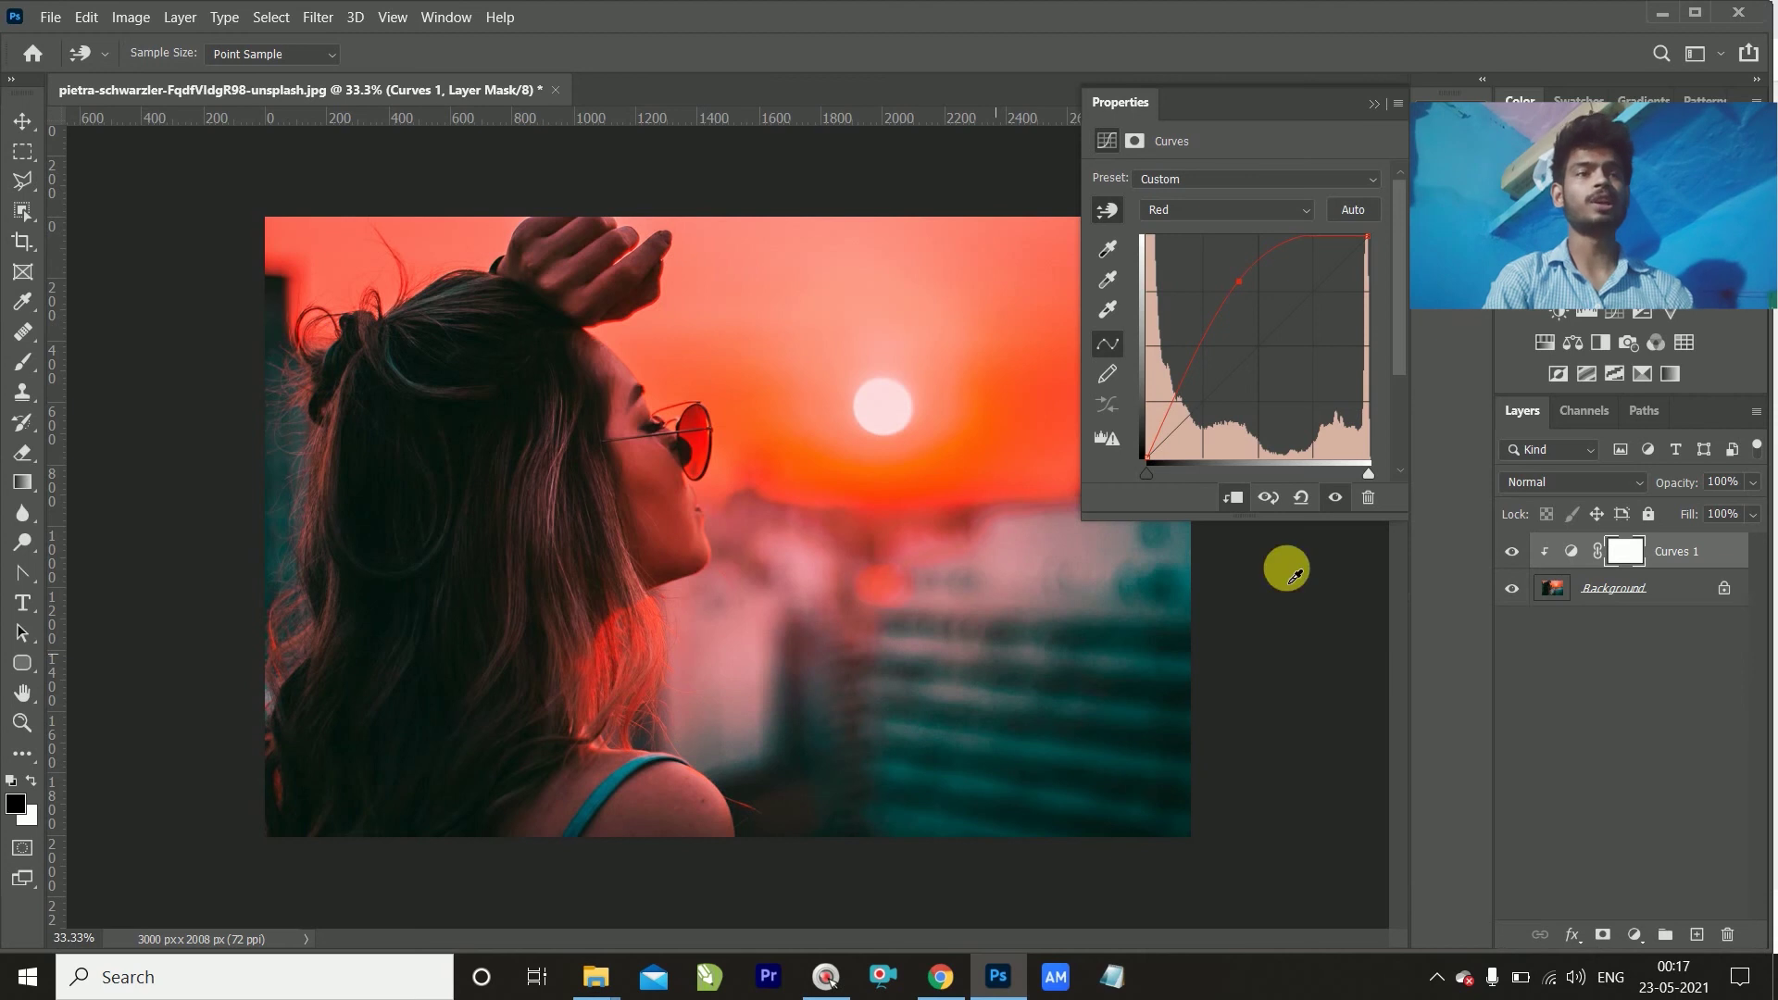
pyautogui.click(1518, 558)
pyautogui.click(1514, 553)
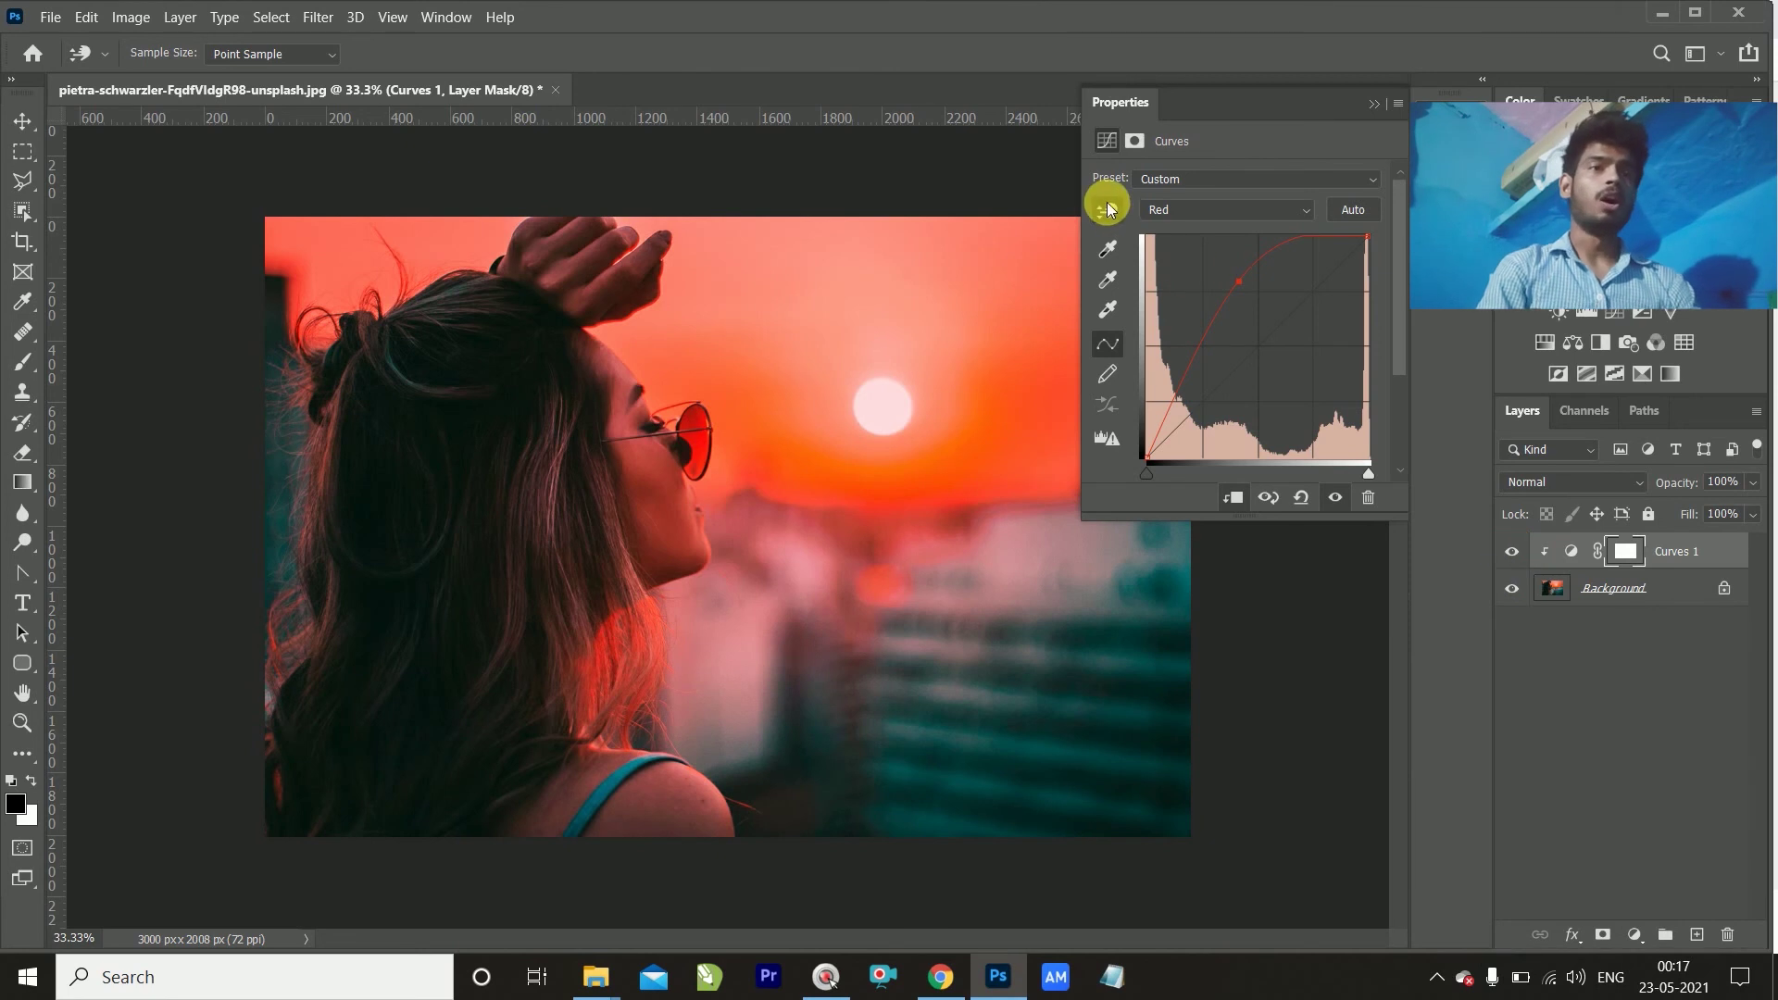
# Step: Raise the Green curve from a point on the lower-right buildings, then compare before and after
pyautogui.click(1200, 217)
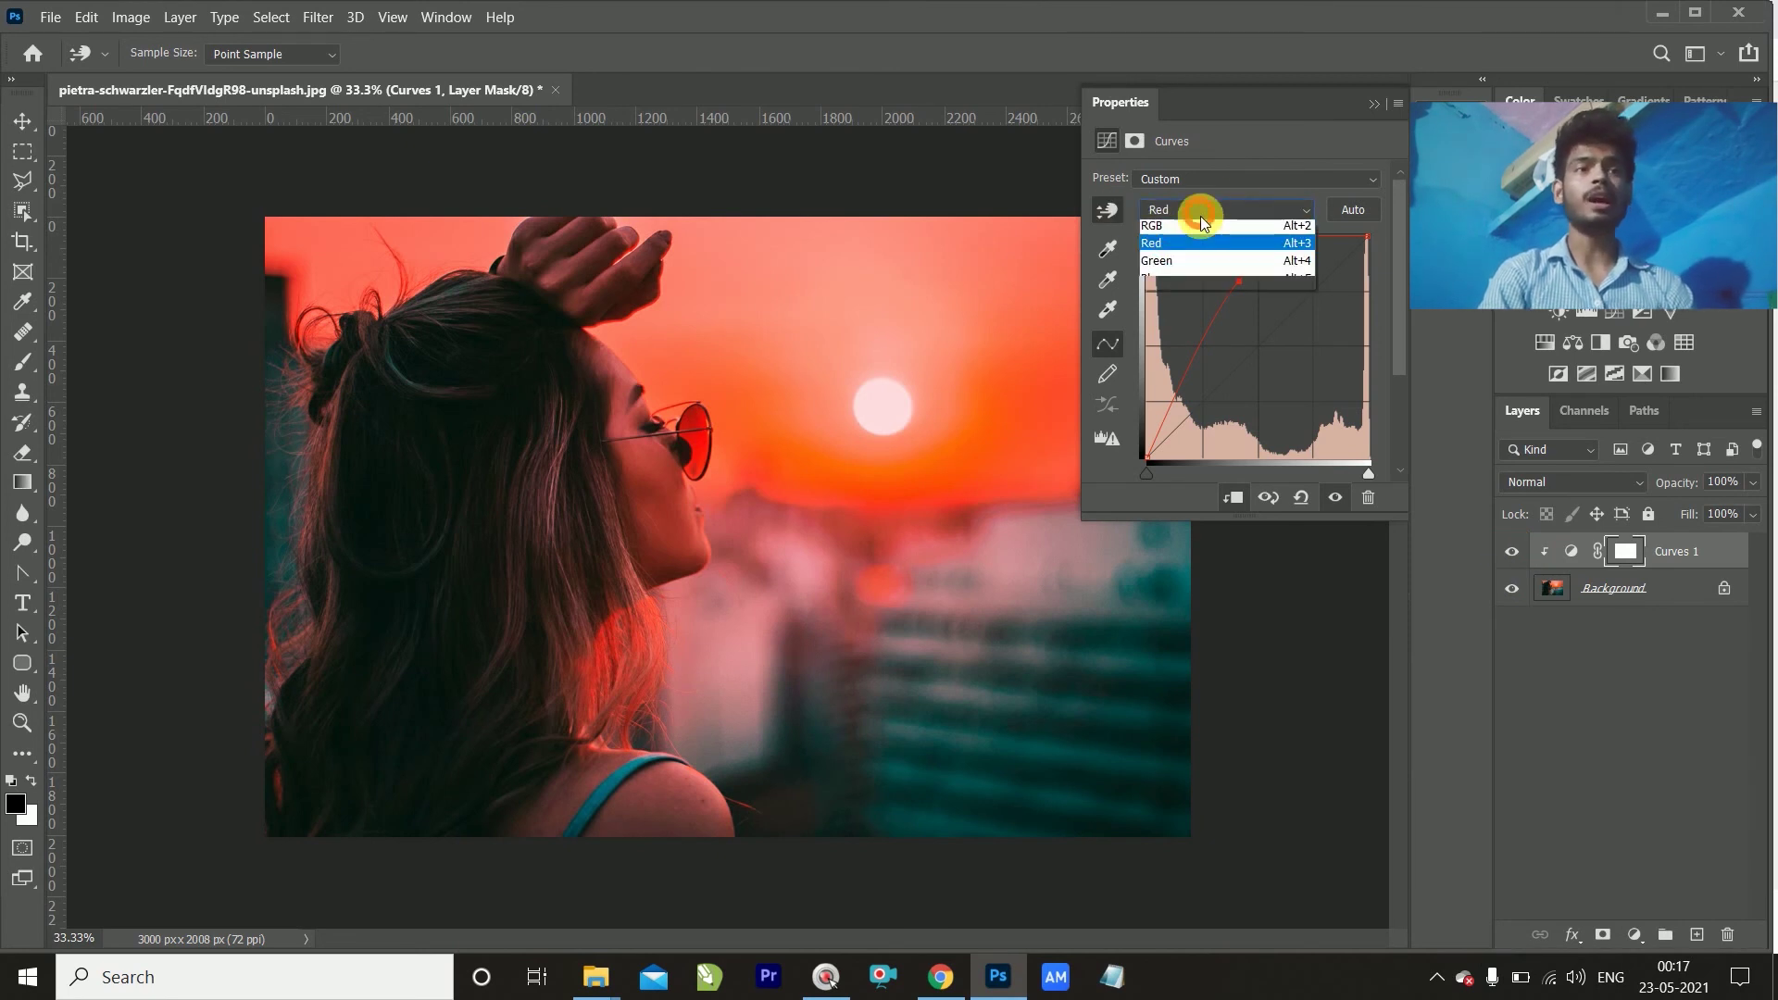
pyautogui.click(1193, 266)
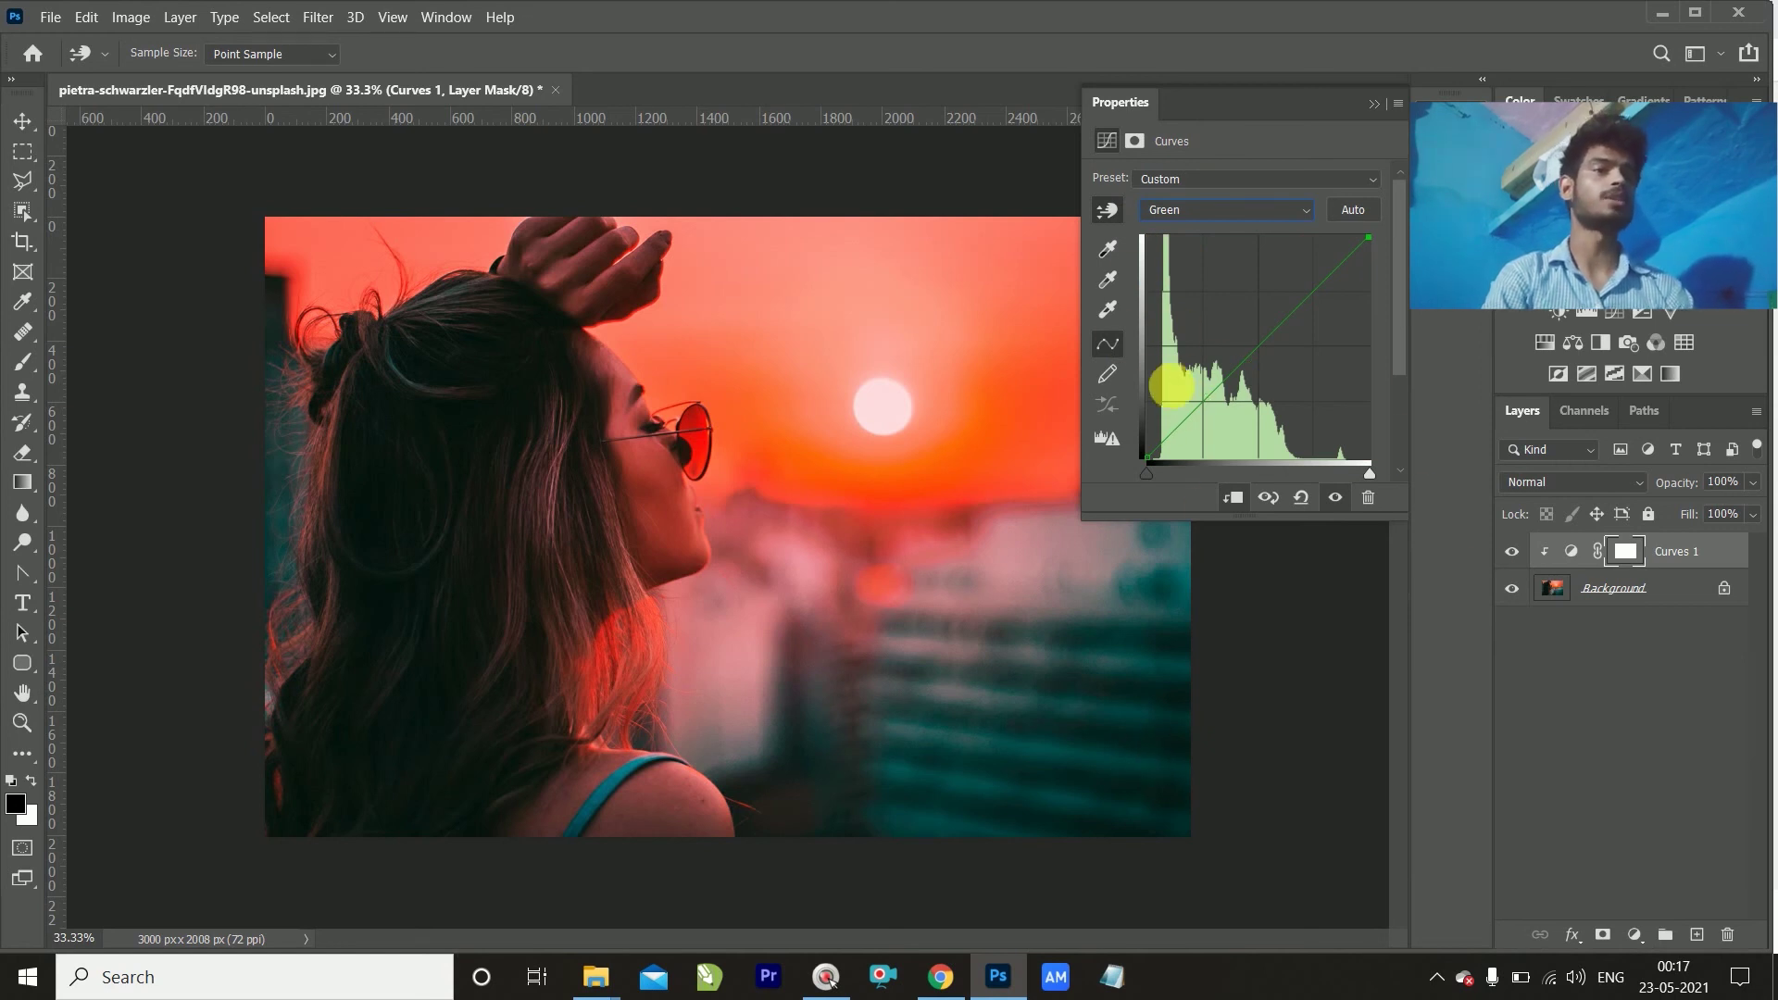
pyautogui.click(1106, 211)
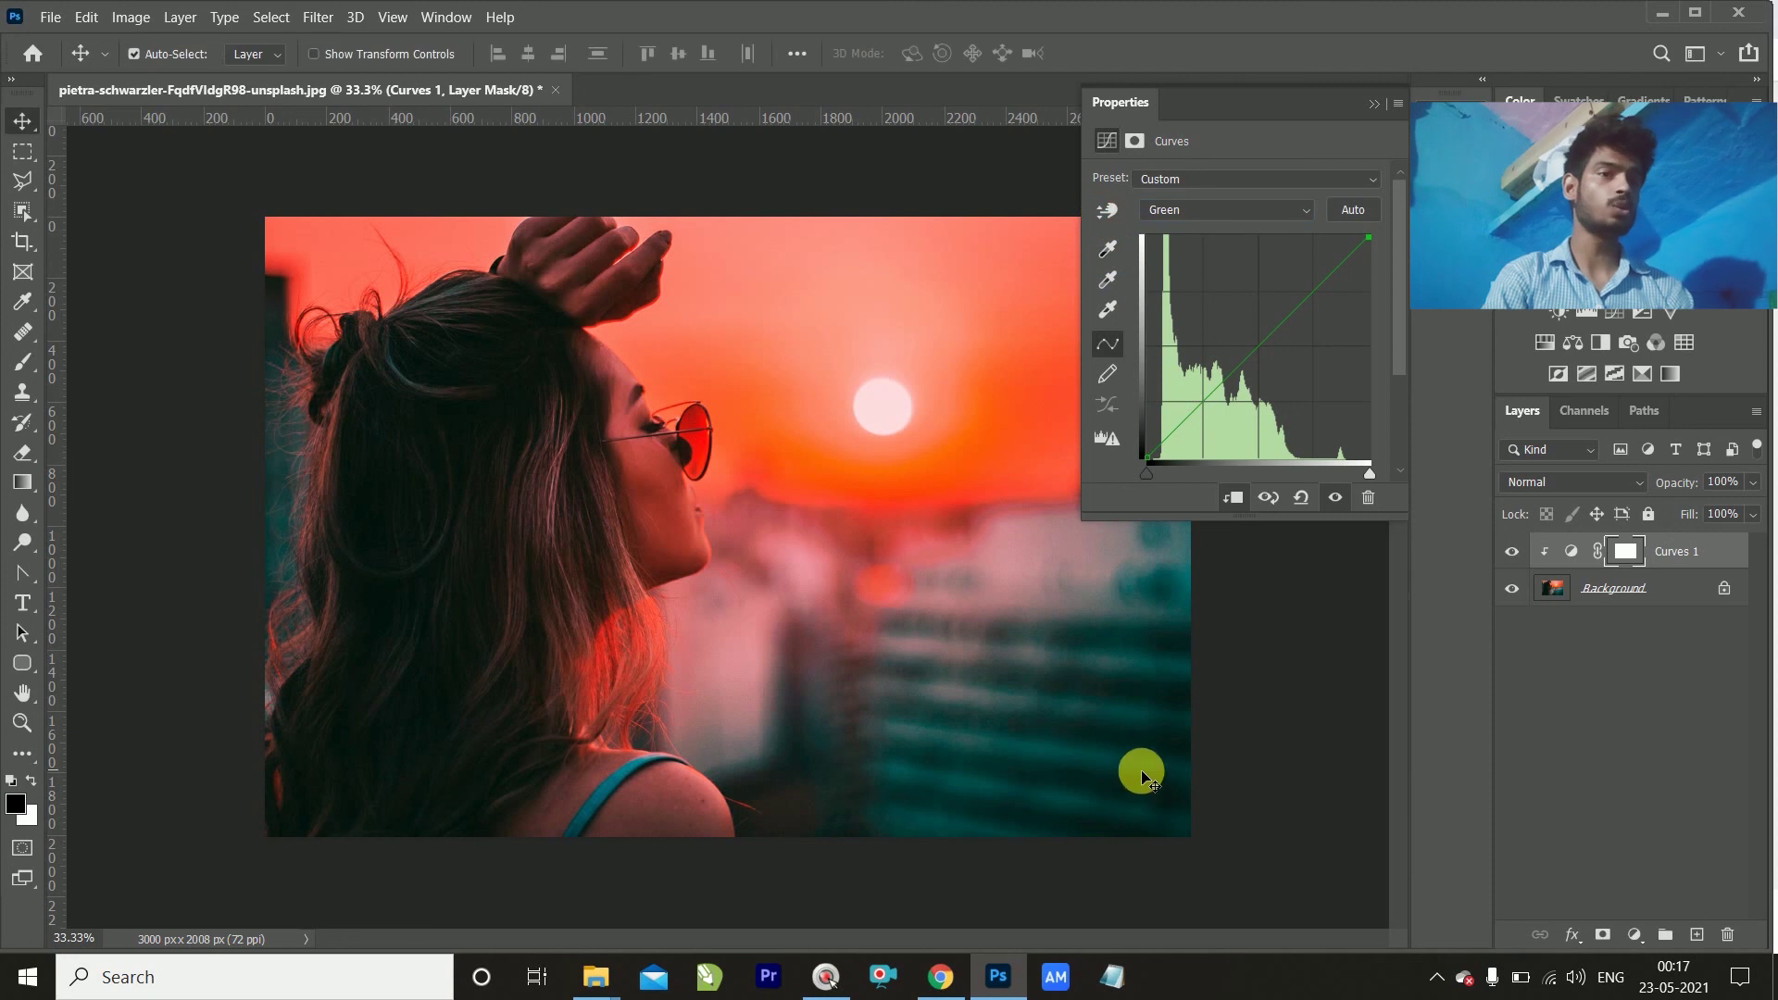
pyautogui.click(1102, 219)
pyautogui.click(1151, 720)
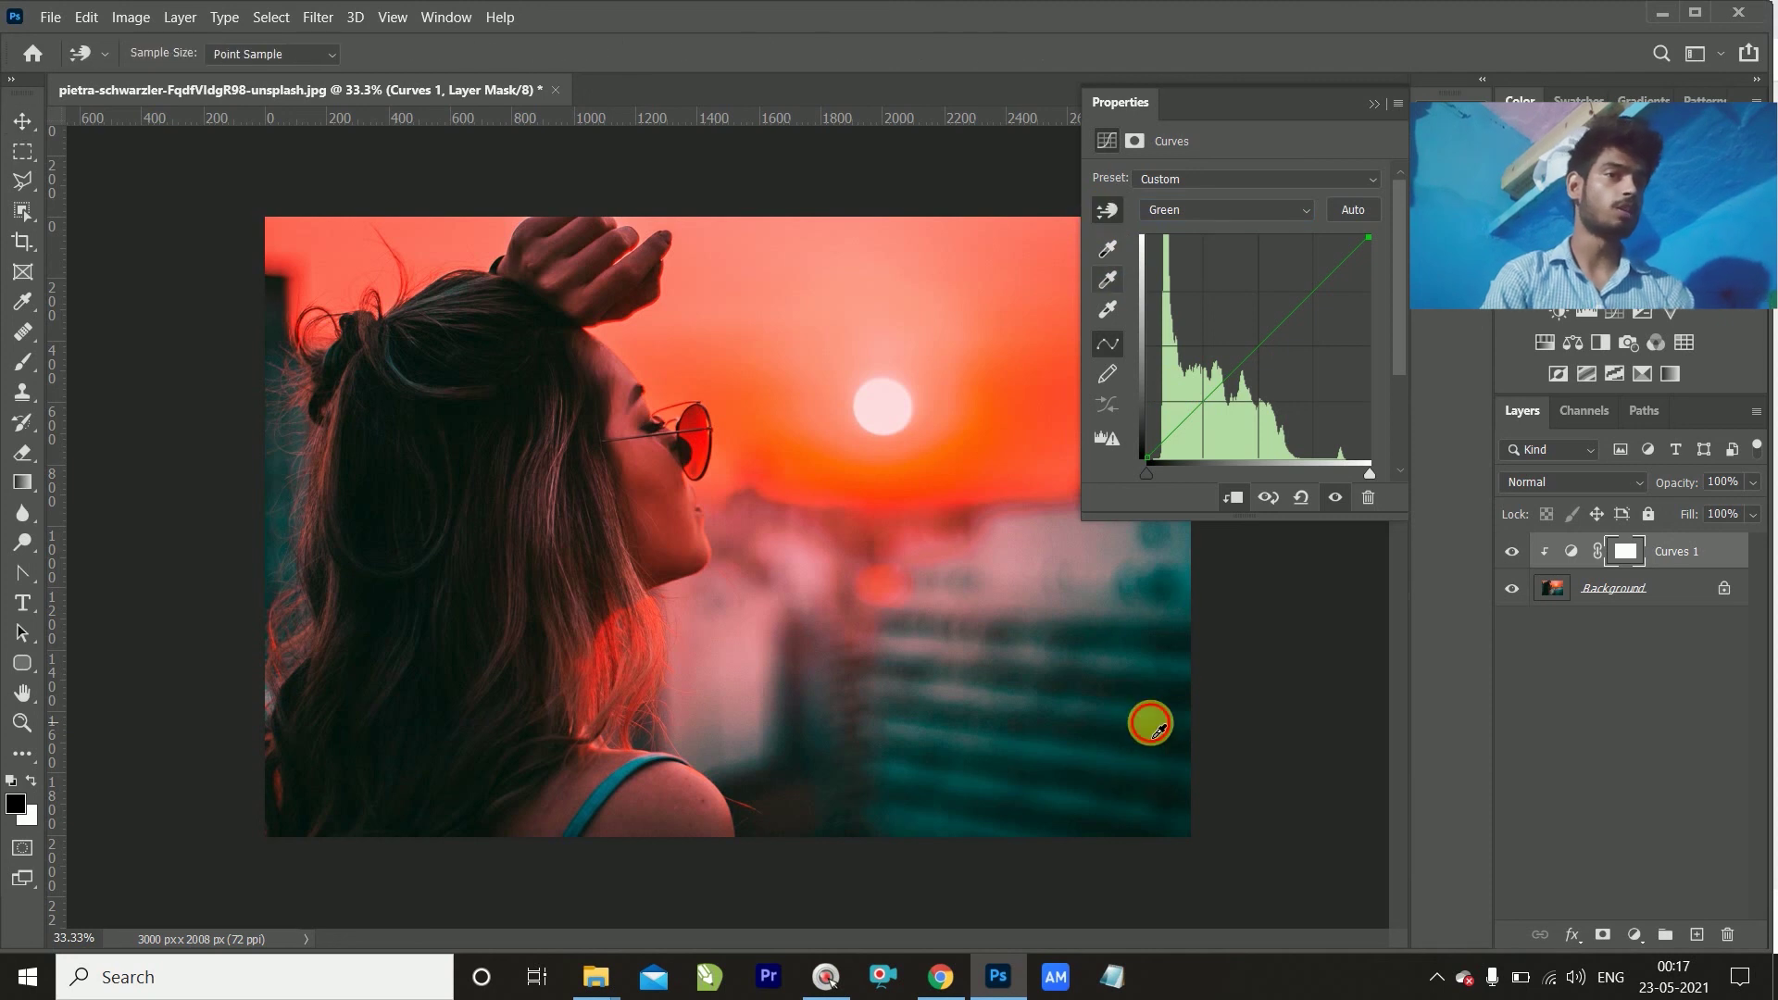
pyautogui.moveTo(1151, 667); pyautogui.dragTo(1119, 626)
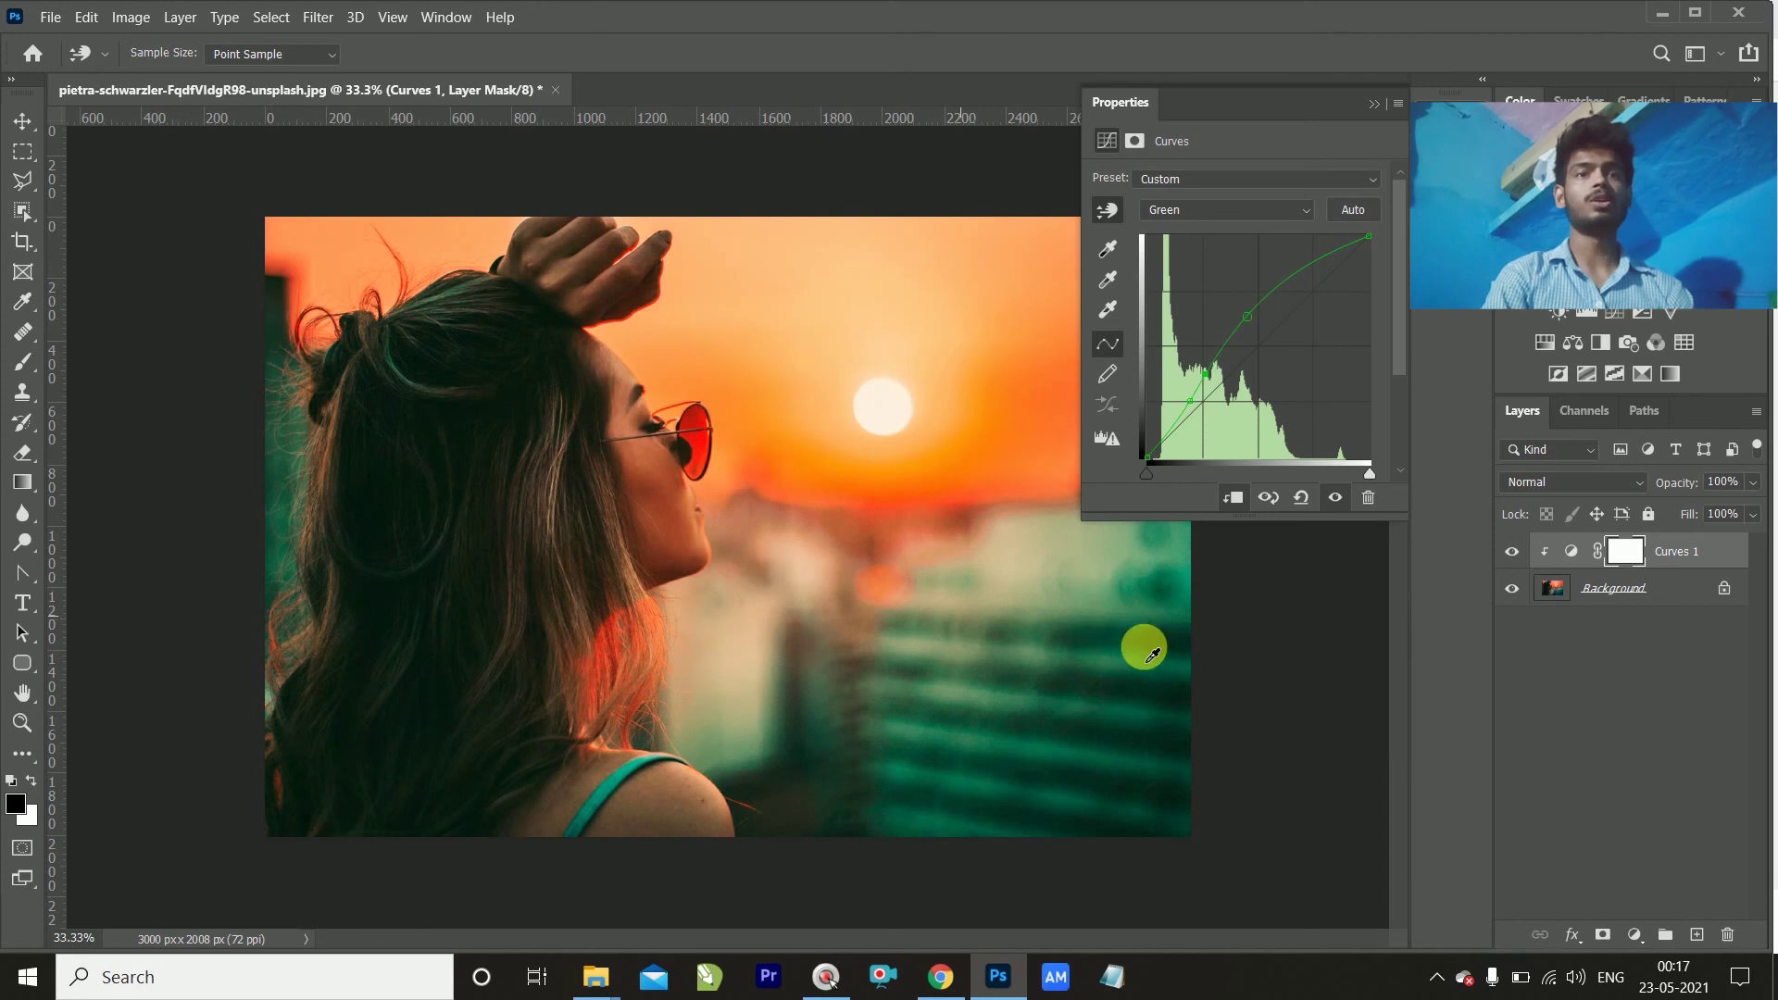
pyautogui.click(1511, 552)
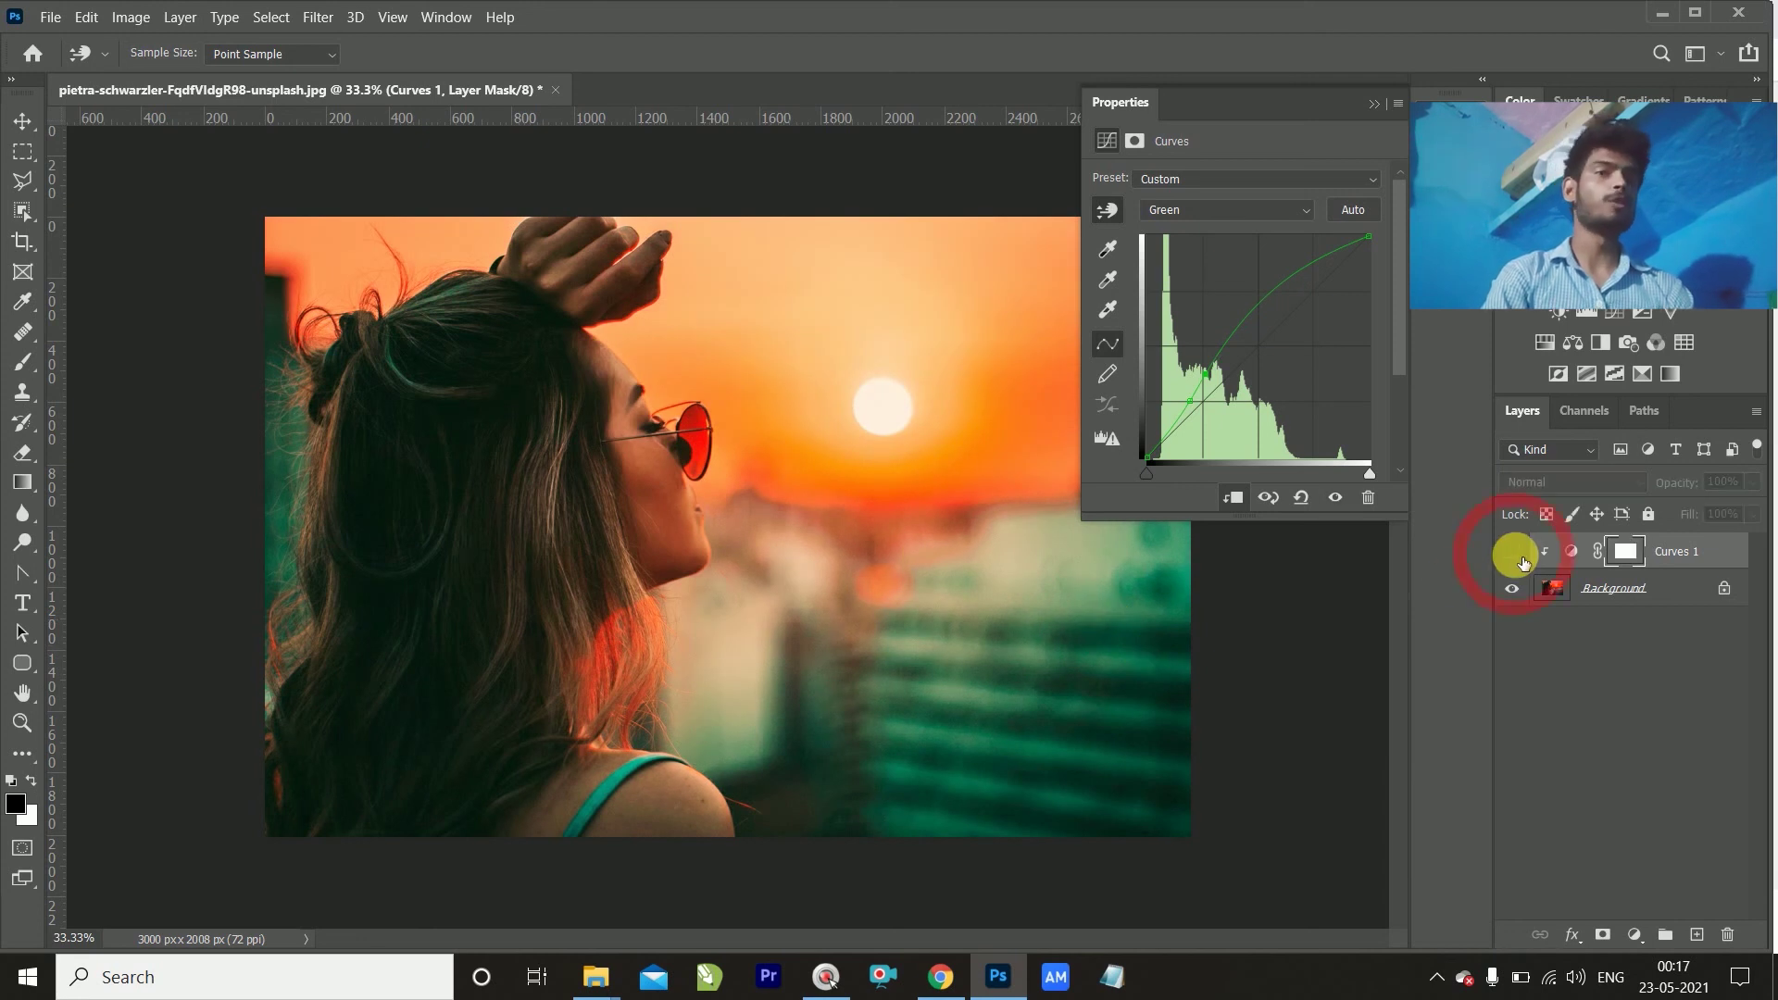
pyautogui.click(1518, 555)
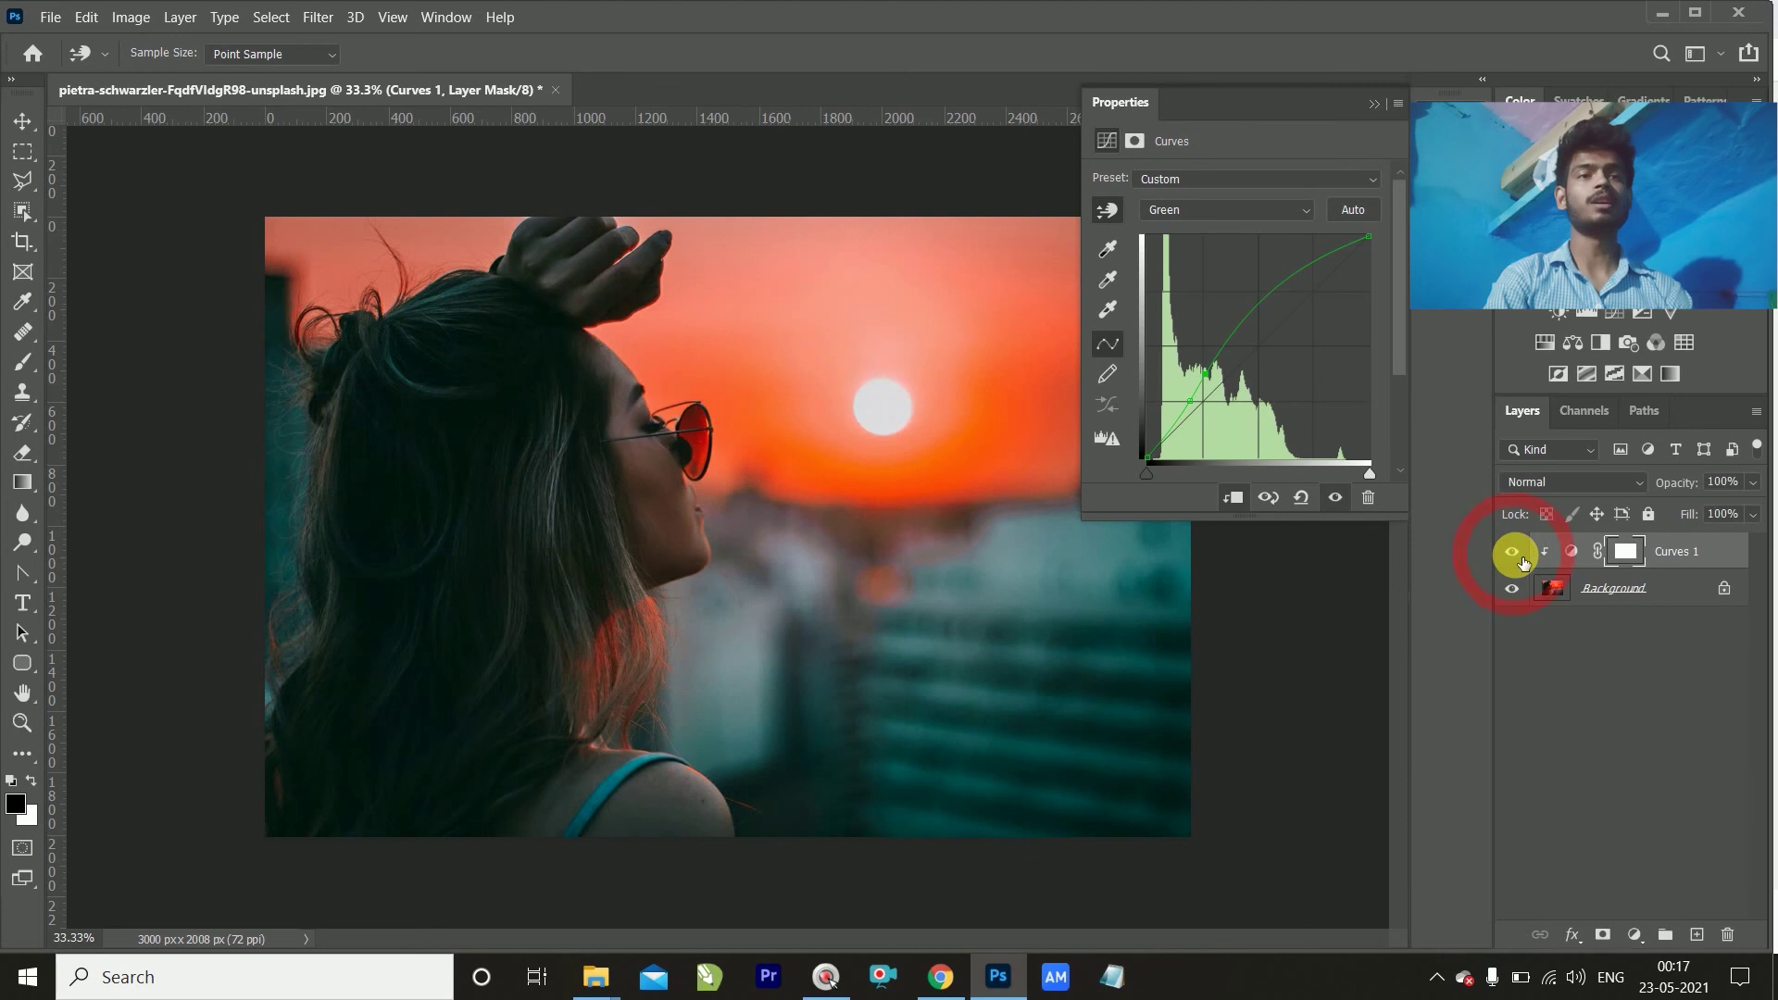
# Step: On the Blue channel, drag a point sampled near the sun to give a pink-purple cast
pyautogui.click(1241, 210)
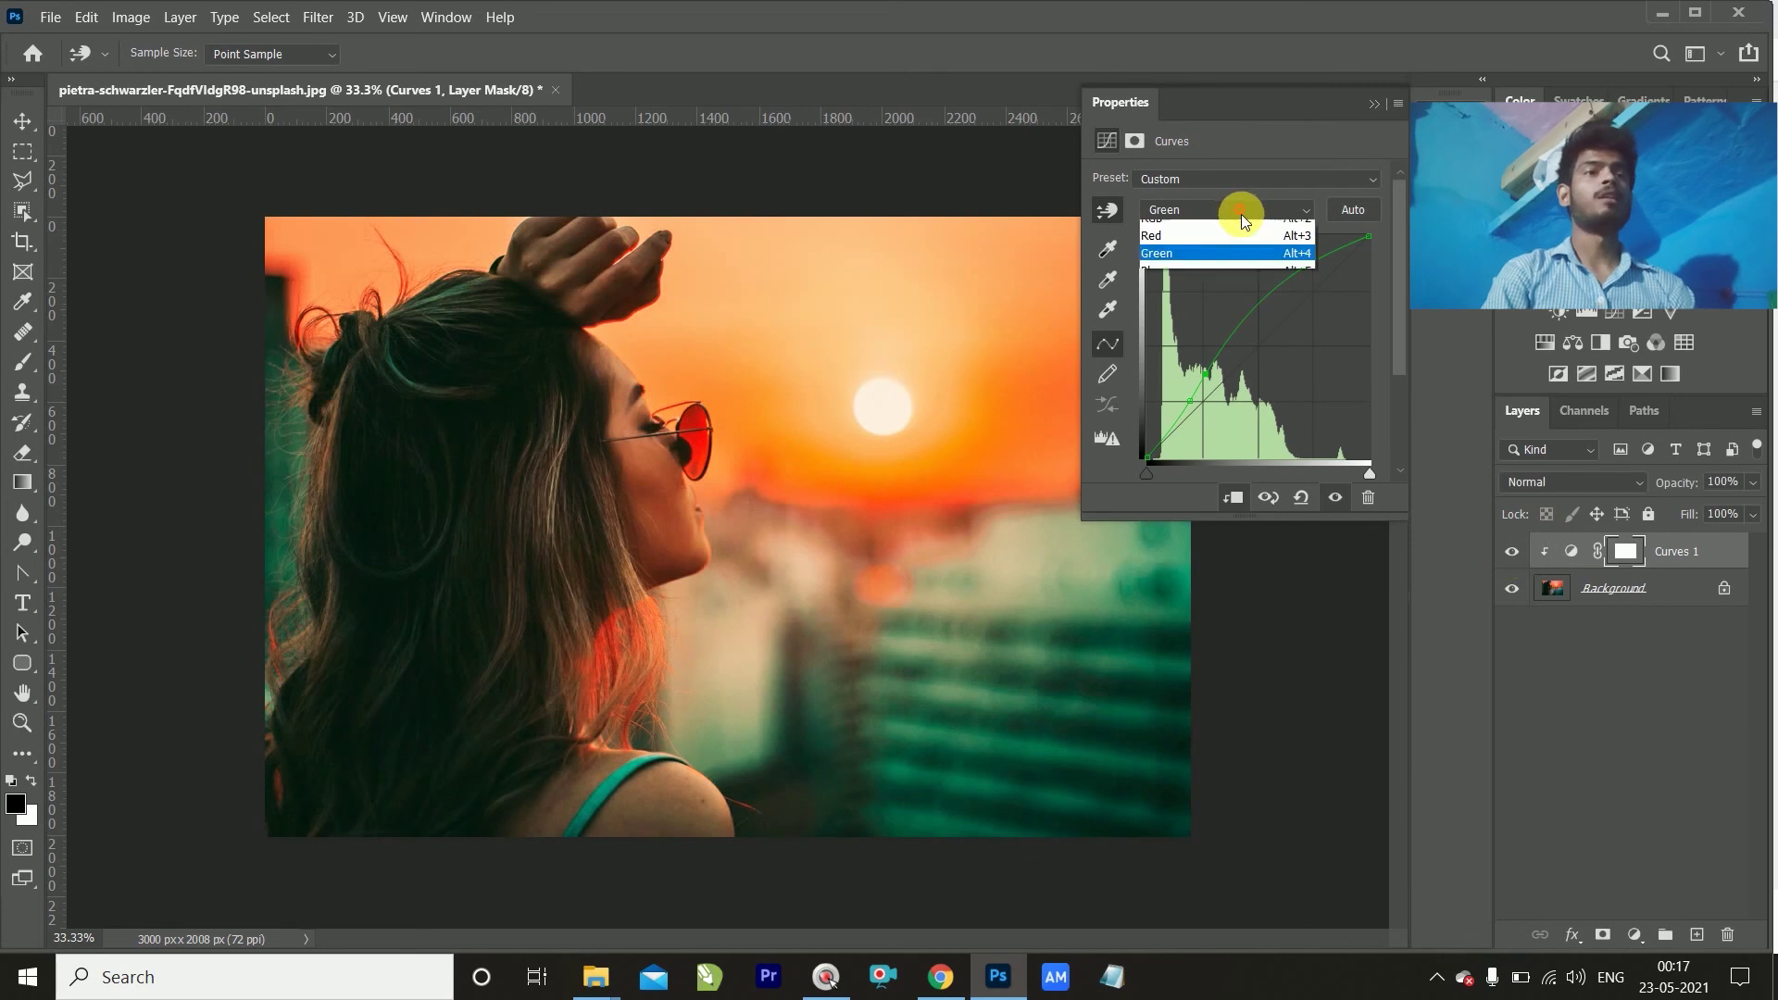
pyautogui.click(1200, 283)
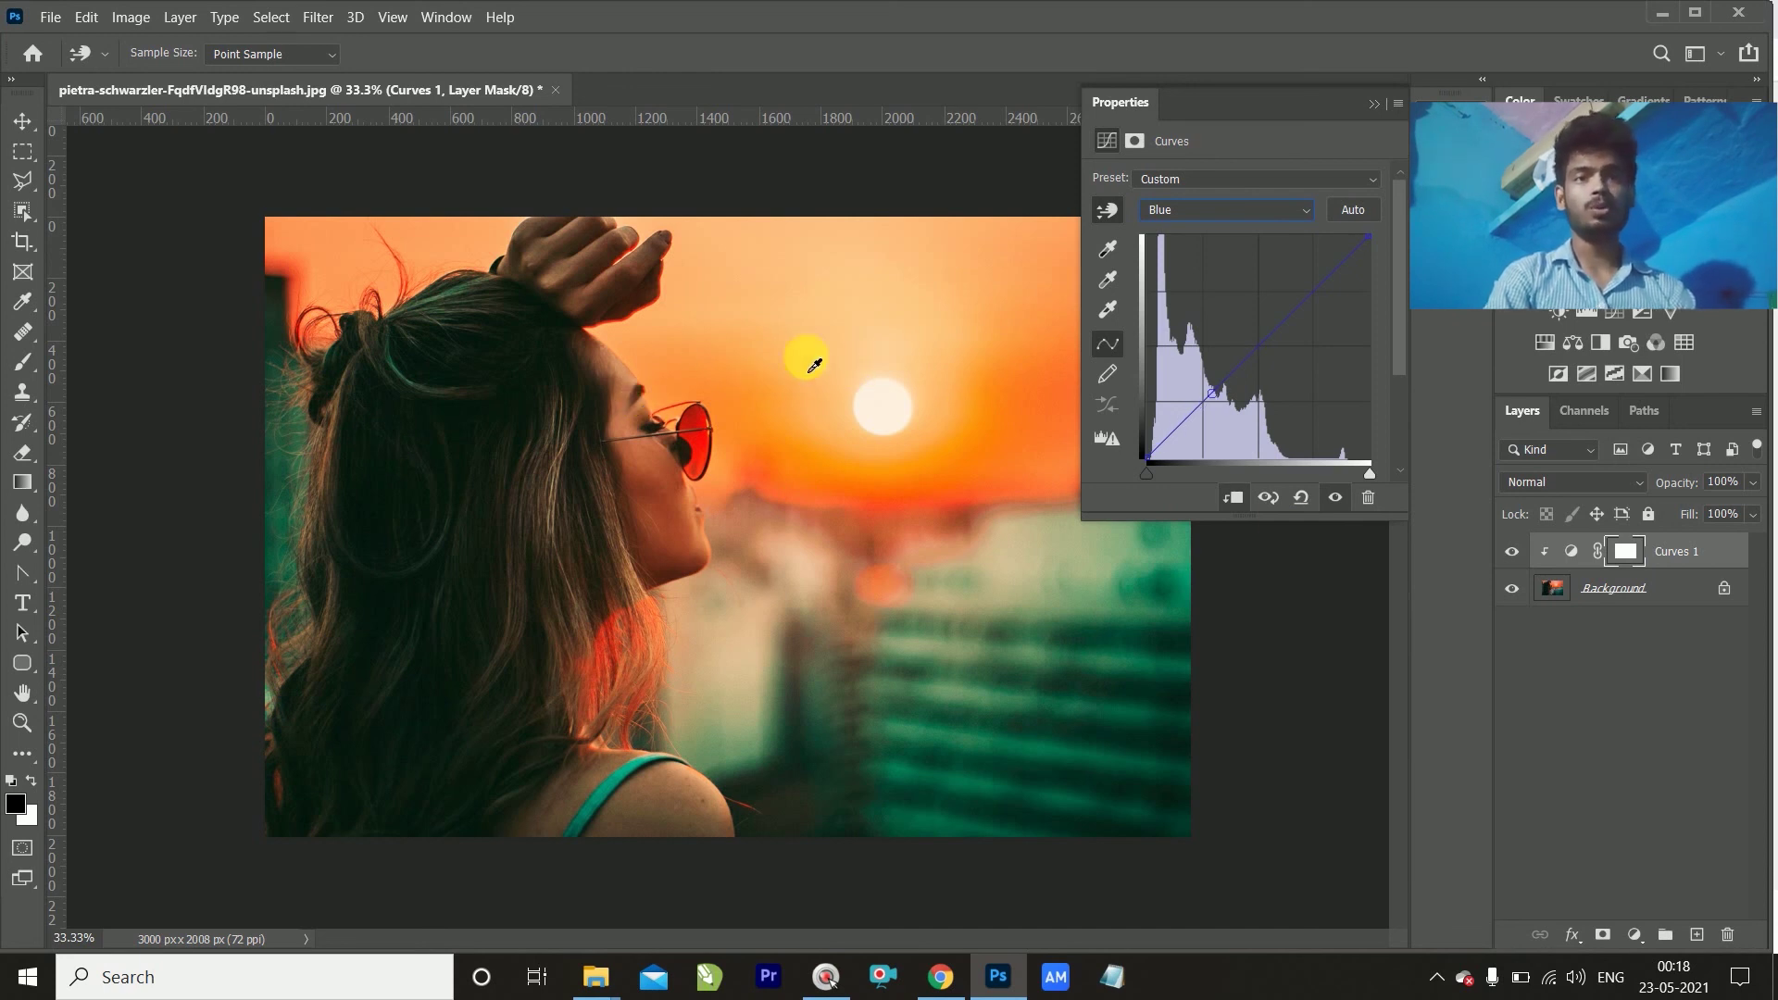
pyautogui.click(906, 404)
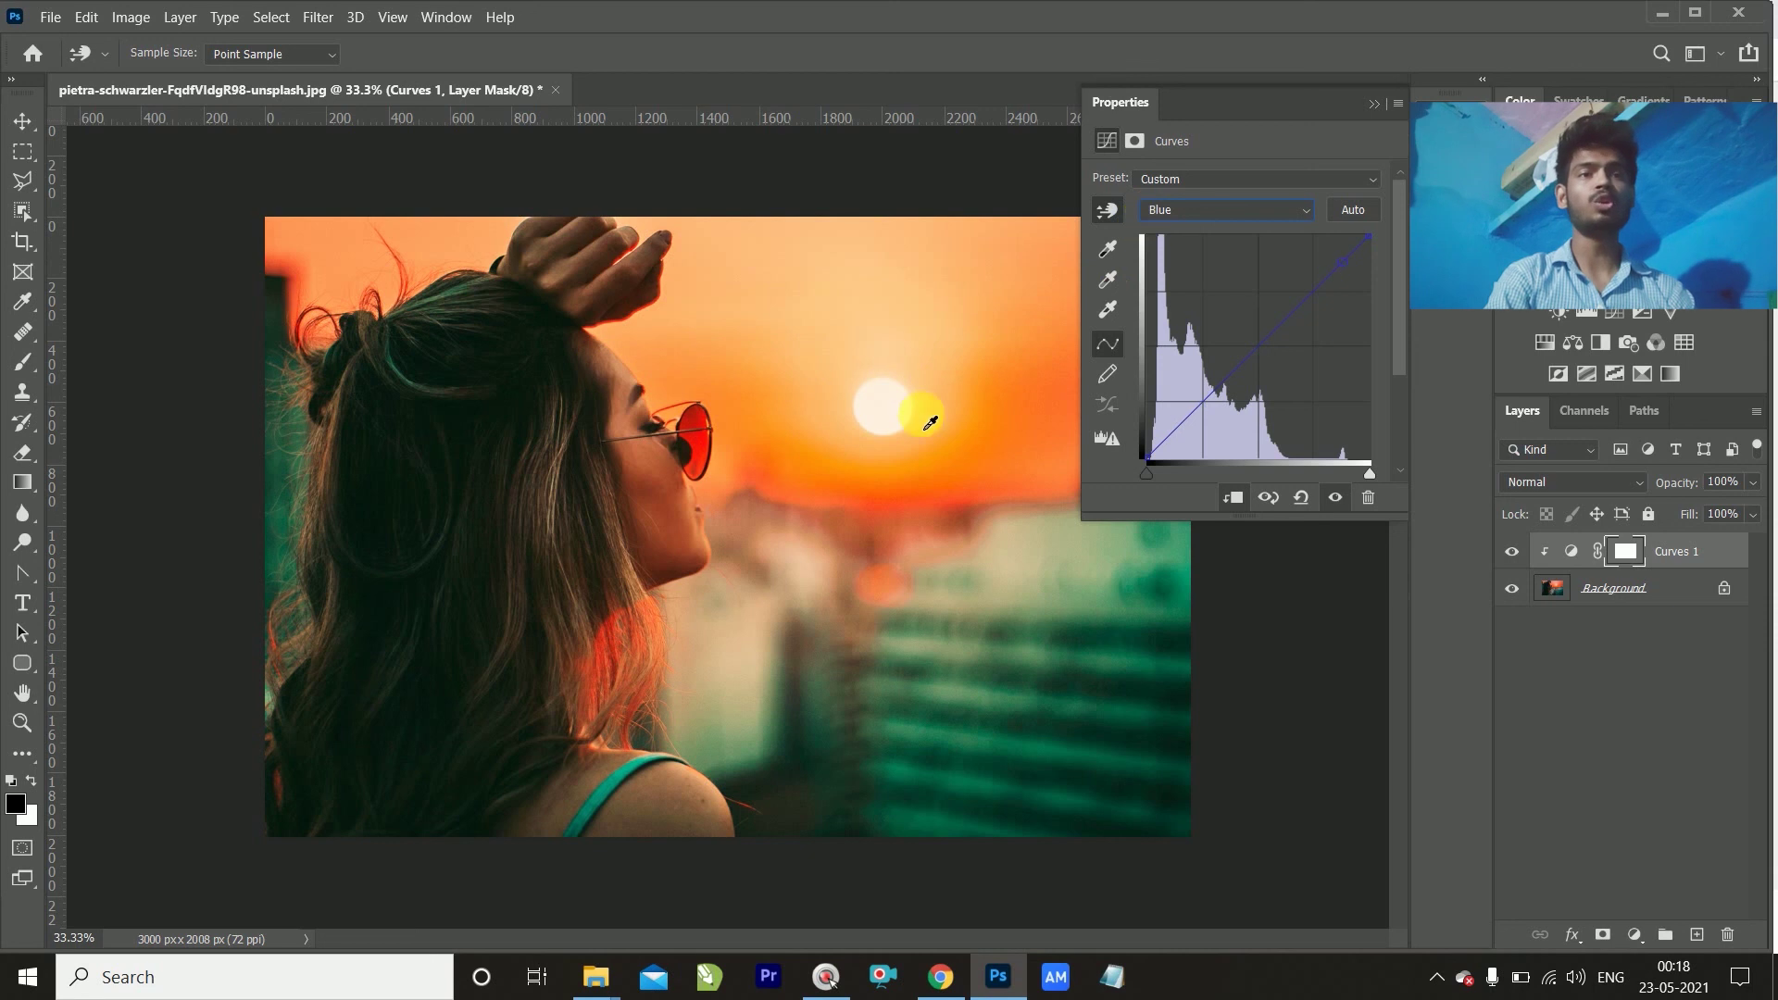
pyautogui.moveTo(902, 467); pyautogui.dragTo(882, 387)
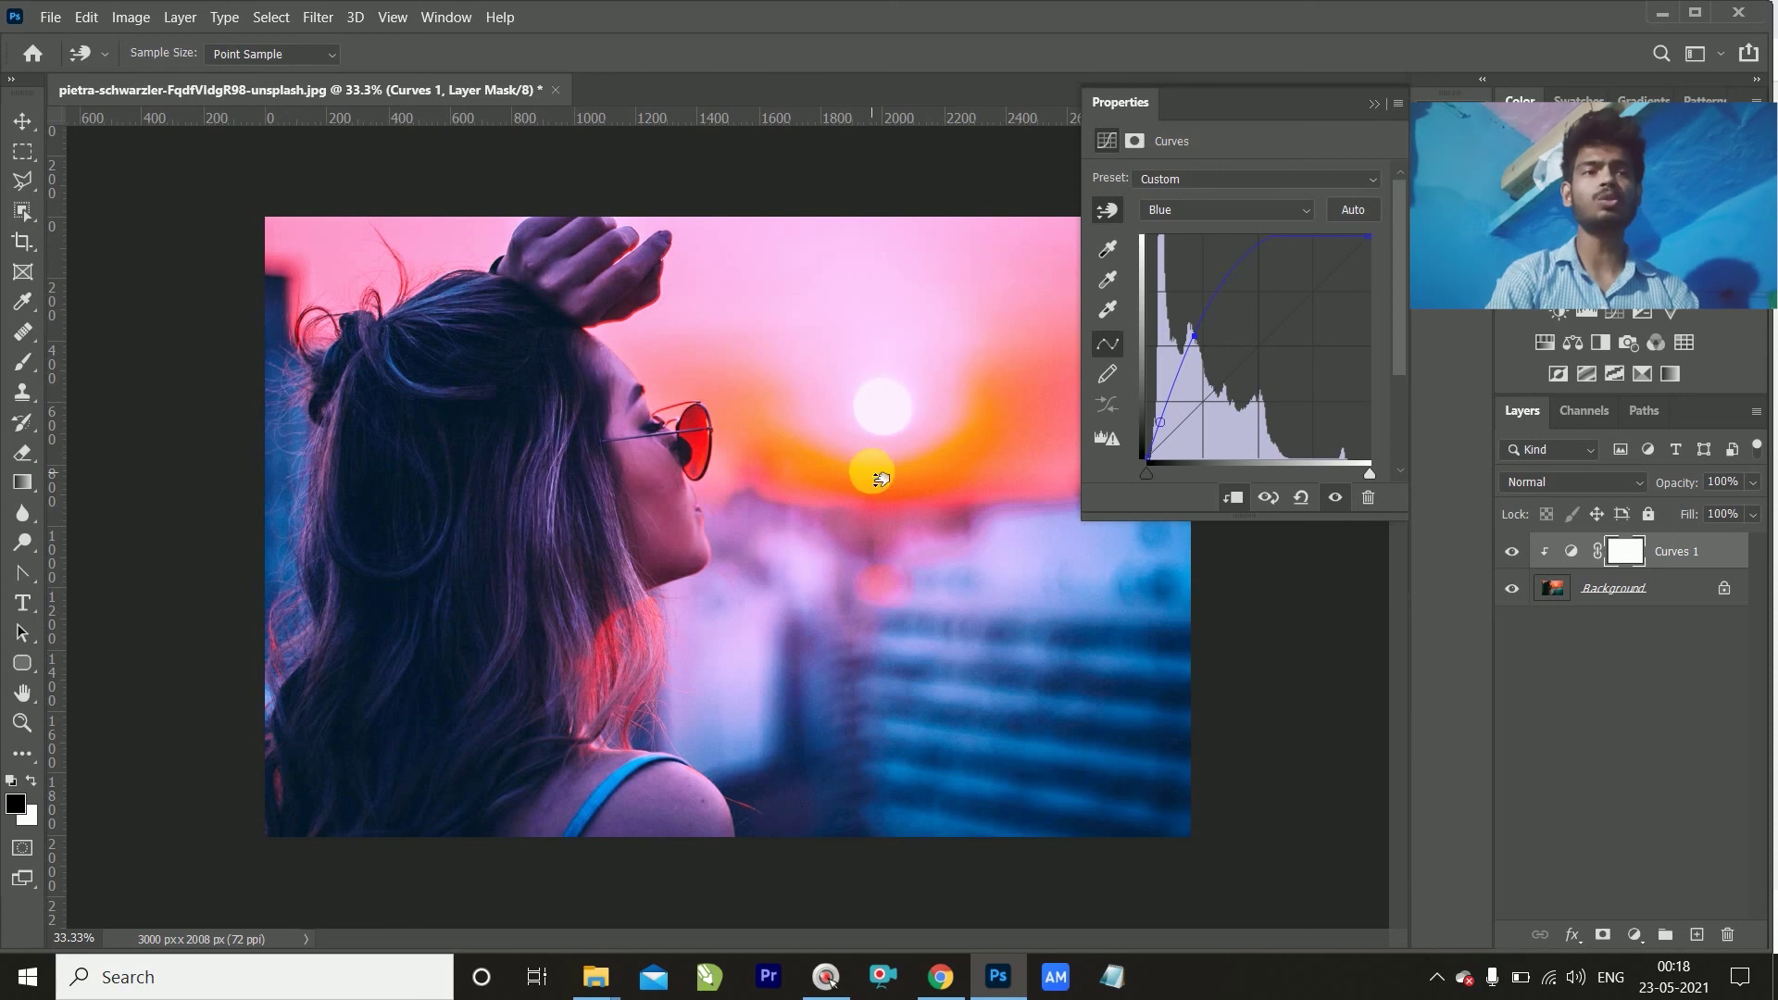
pyautogui.moveTo(880, 404); pyautogui.dragTo(904, 503)
# Step: Reset Curves 1, pull the Blue curve down from the sun, and close the Properties panel
pyautogui.click(1301, 500)
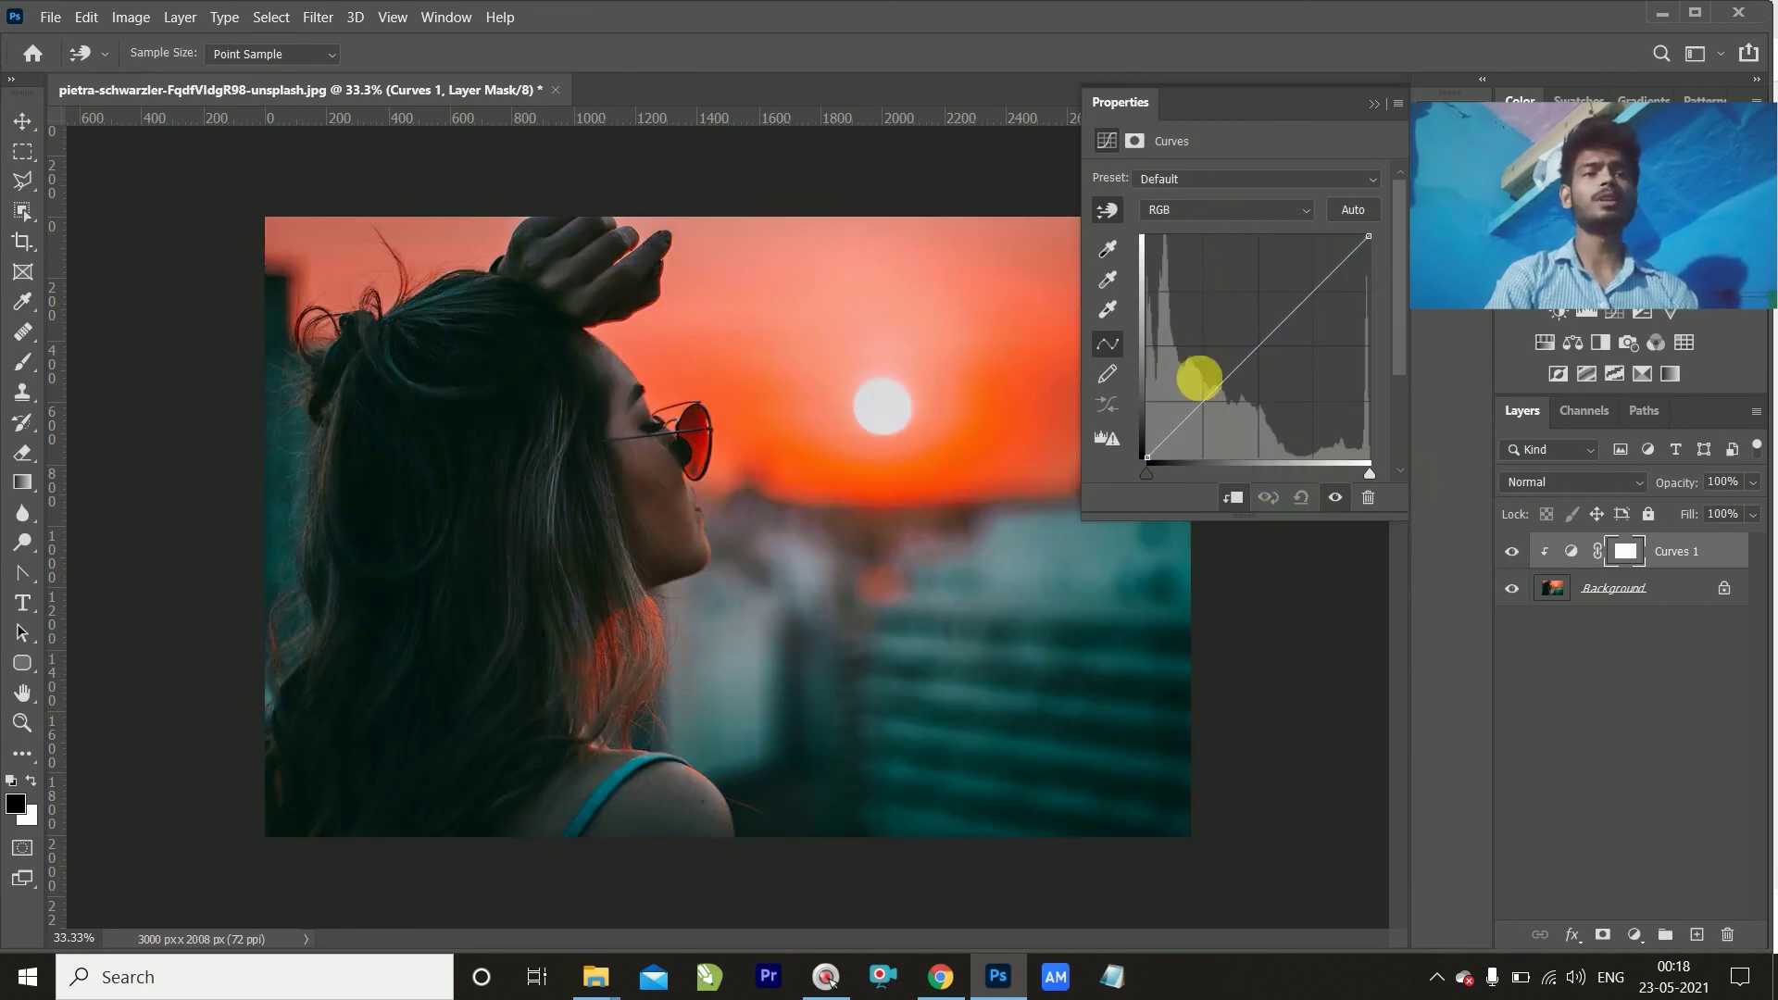
pyautogui.click(1186, 212)
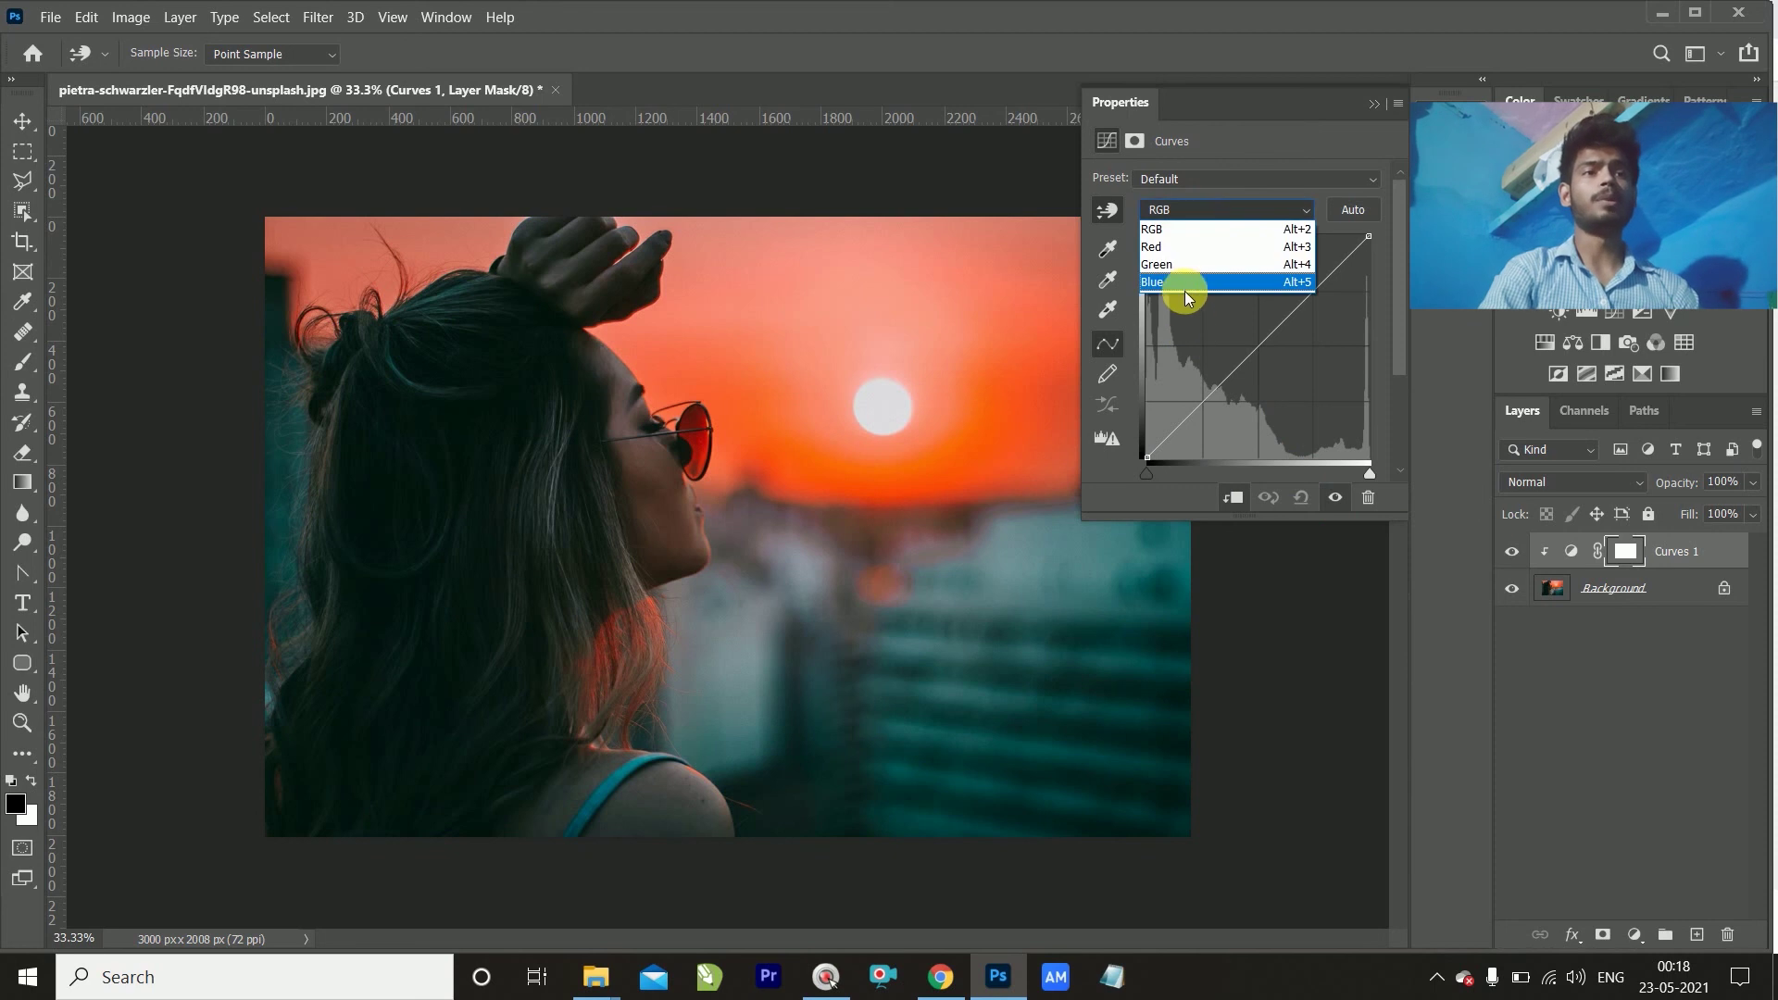
pyautogui.click(1185, 281)
pyautogui.moveTo(901, 463); pyautogui.dragTo(897, 537)
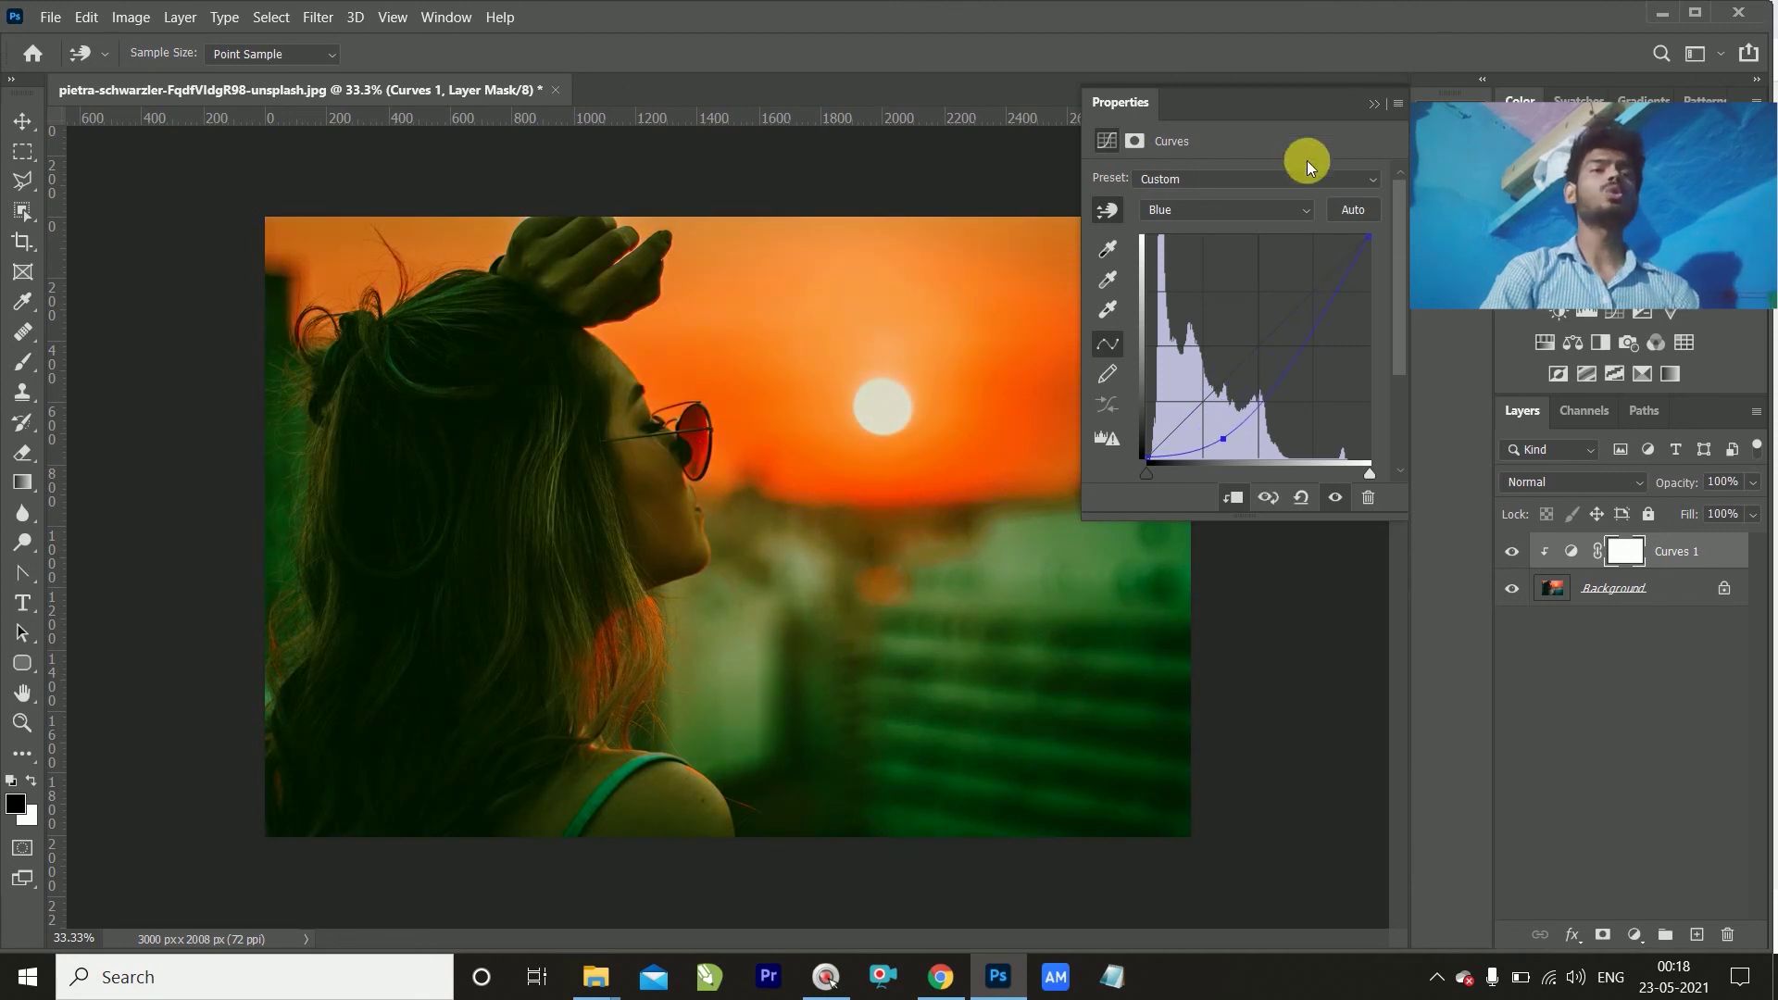
pyautogui.click(1378, 100)
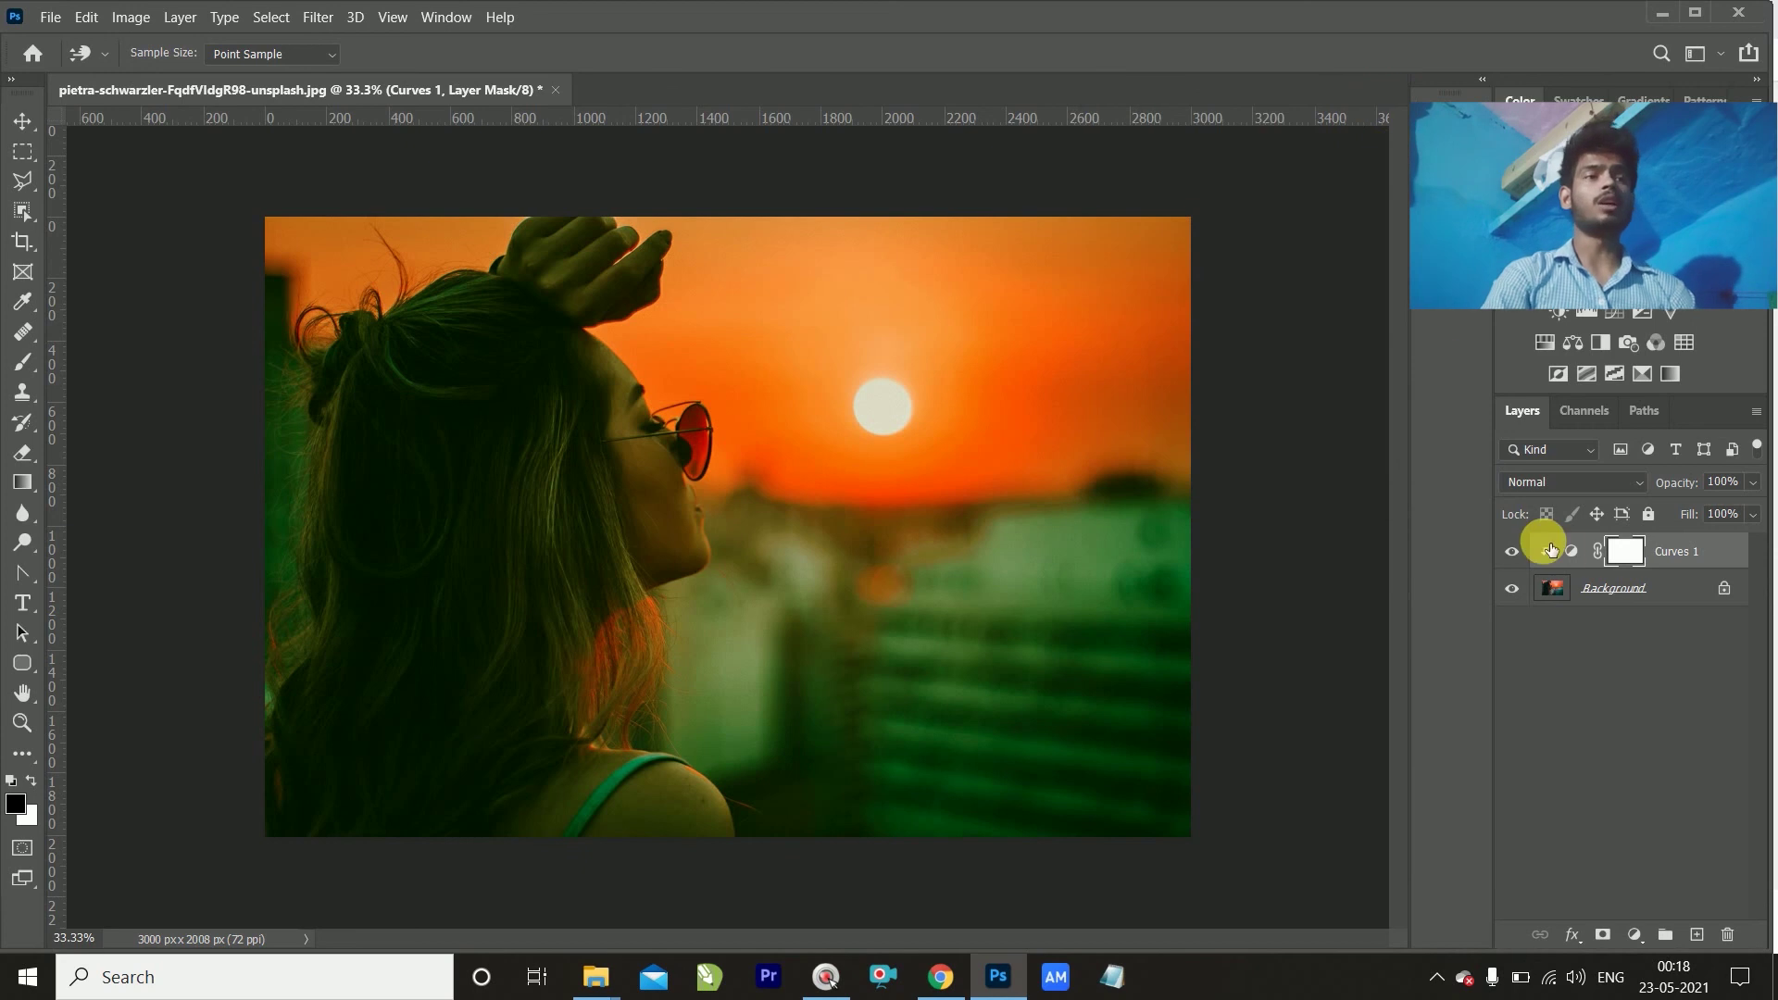